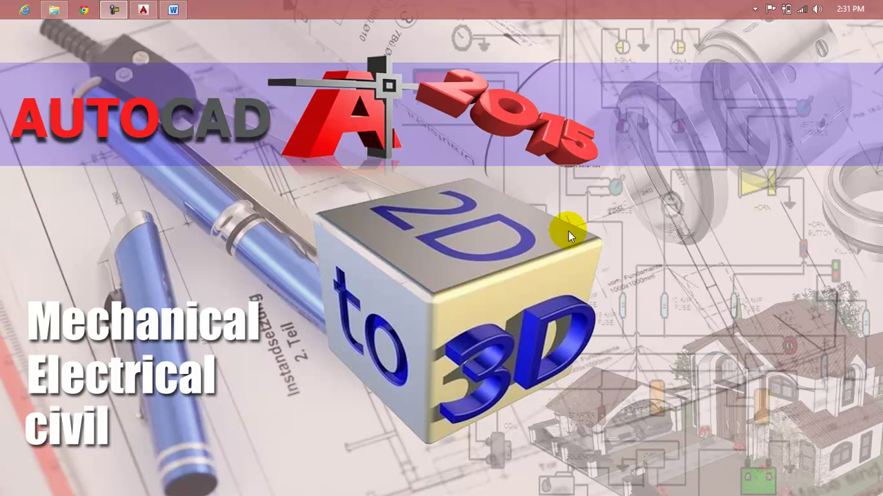
Step: Review the Lesson 14 outline in Word, close it, and return to the AutoCAD Electrical drawing
left_click(173, 9)
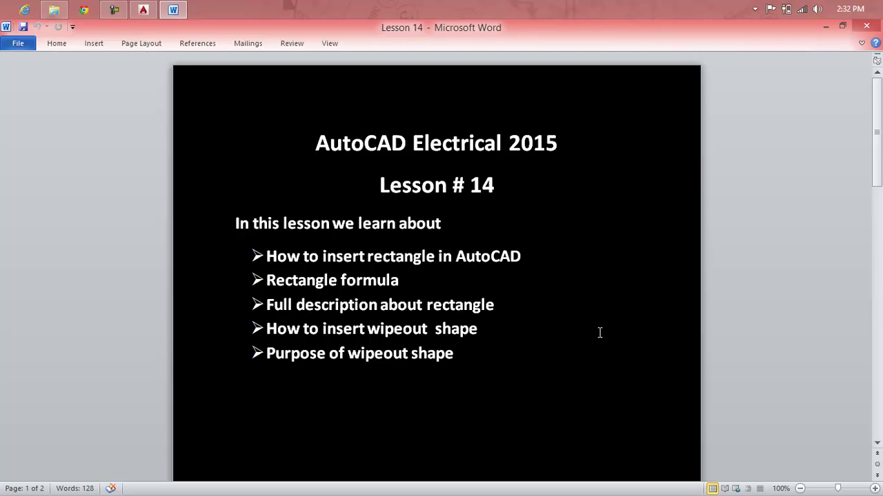
left_click(866, 26)
left_click(143, 9)
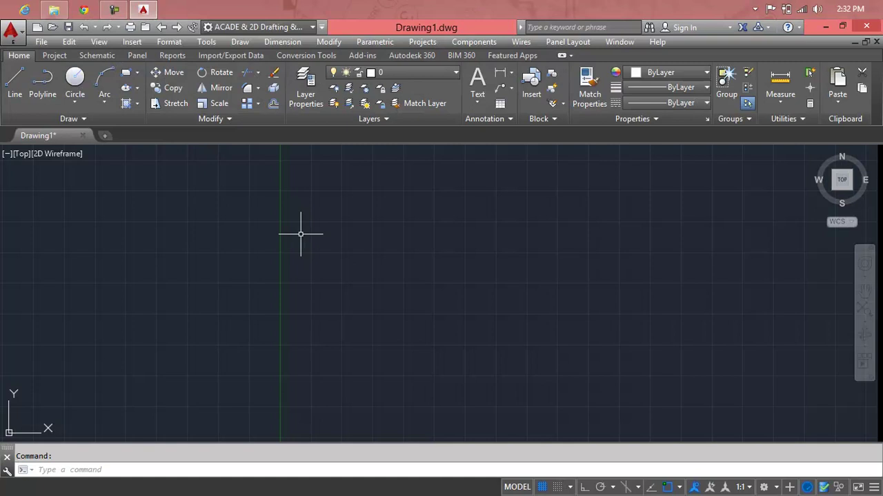
key("Escape")
left_click(137, 73)
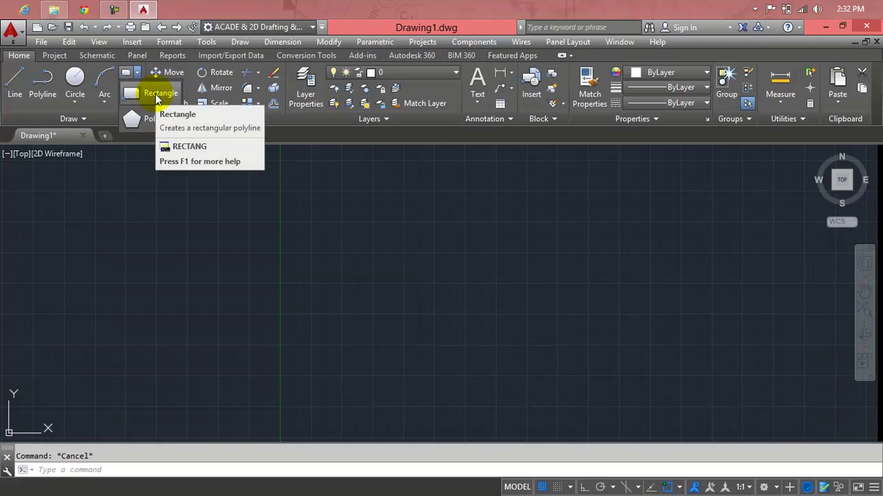
left_click(238, 42)
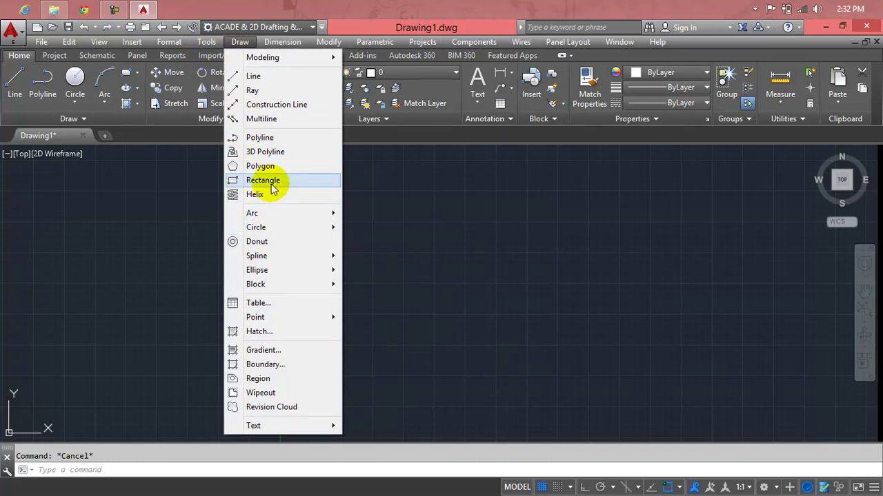
left_click(394, 220)
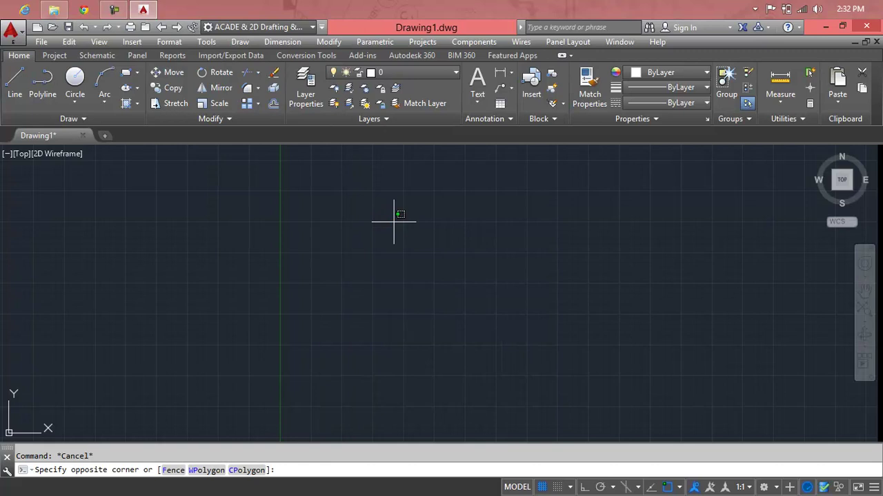
key("Escape")
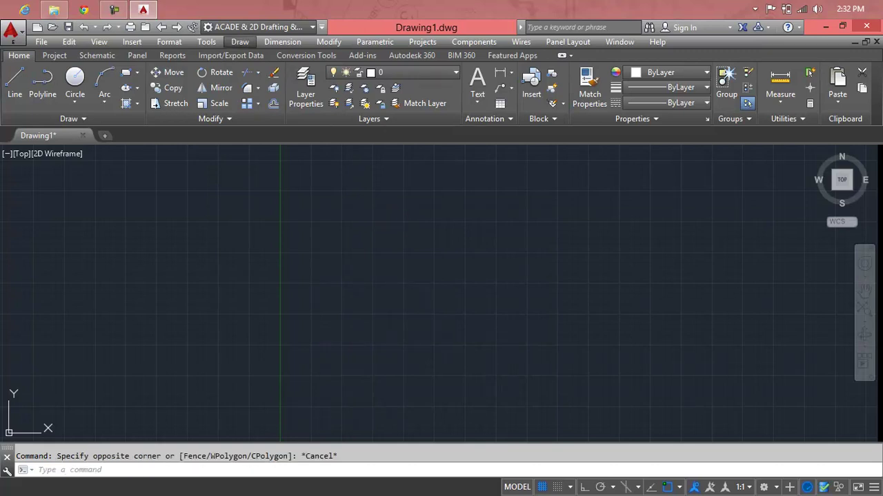
left_click(394, 220)
key("Escape")
type("rec")
key("Return")
left_click(243, 207)
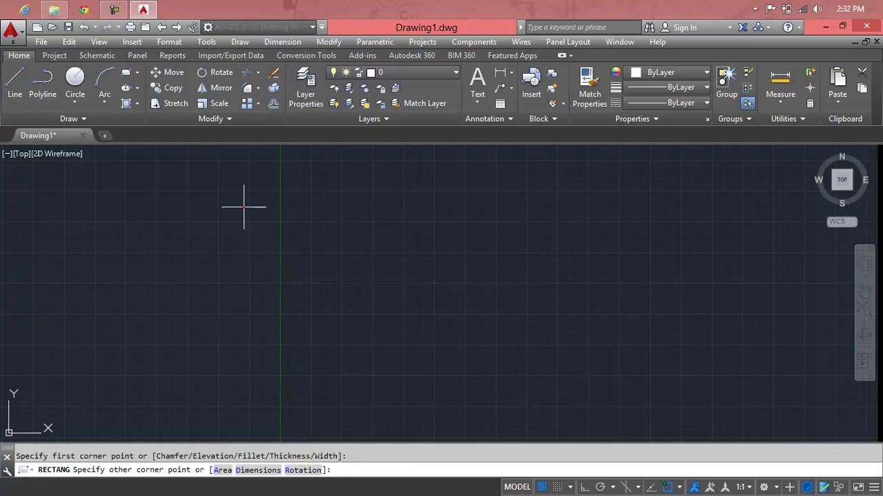
left_click(696, 346)
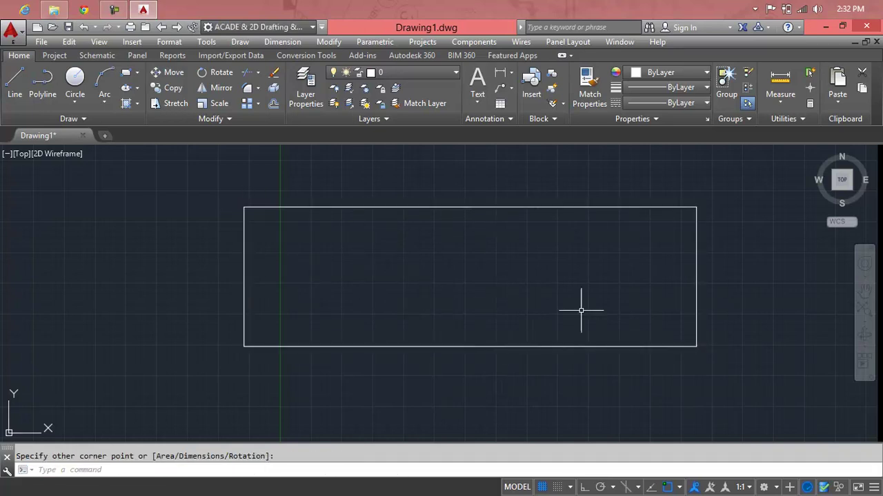
scroll(675, 270, "down", 4)
middle_click_drag(676, 270, 251, 299)
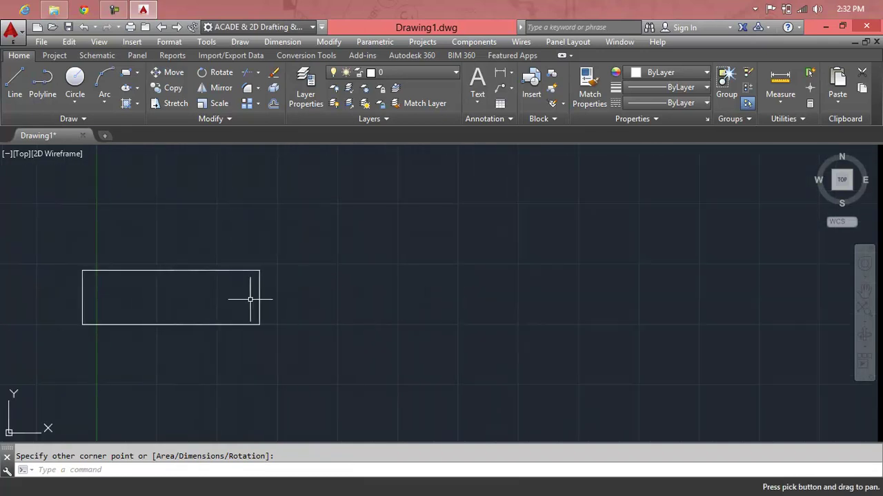
type("rec")
key("Return")
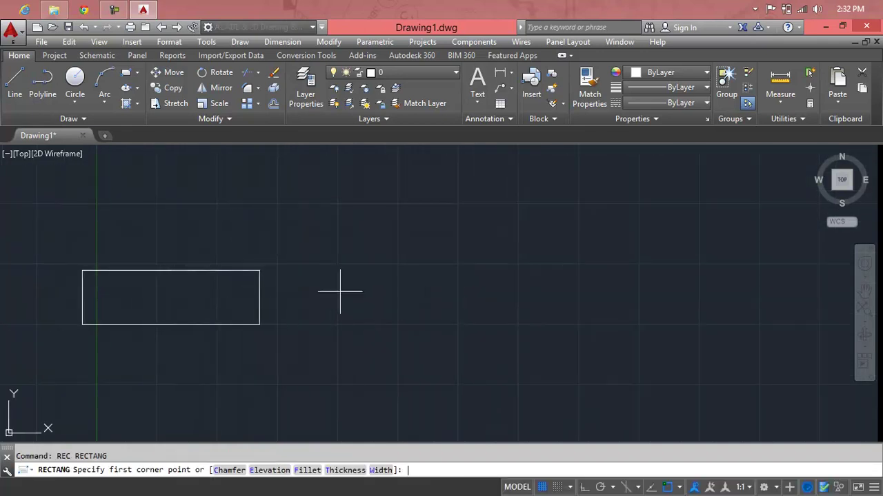
left_click(325, 210)
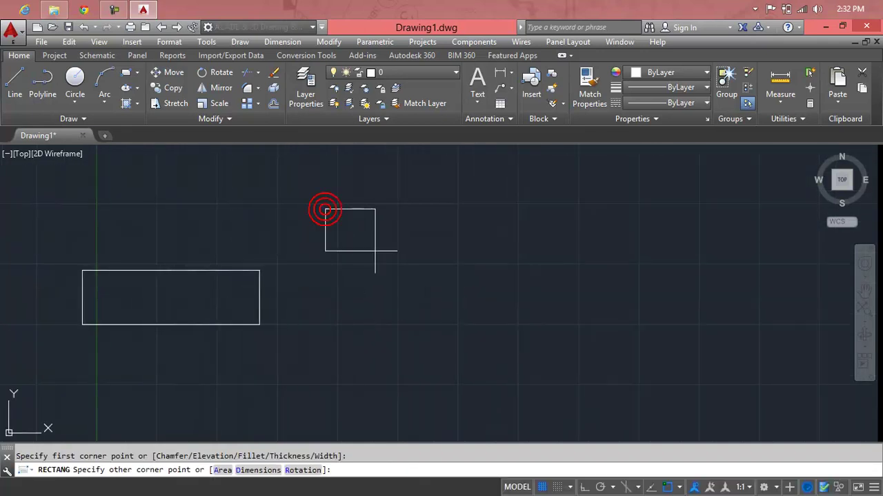
left_click(624, 309)
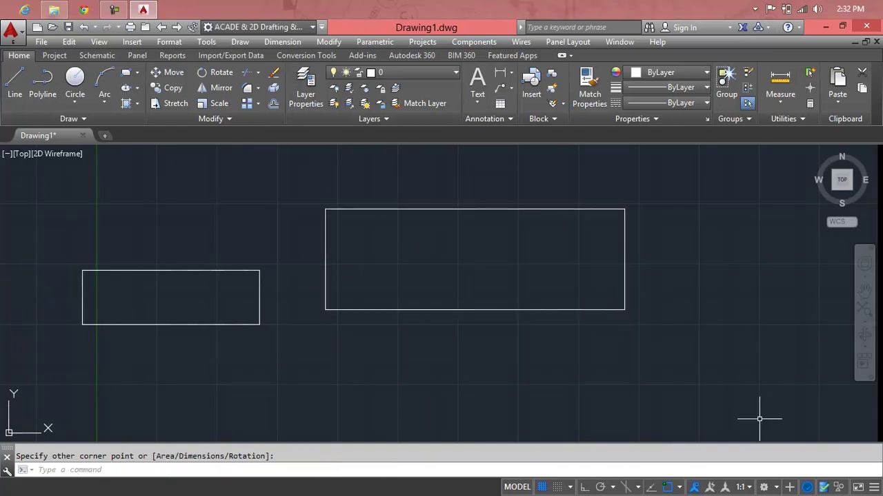
left_click(683, 200)
left_click(211, 312)
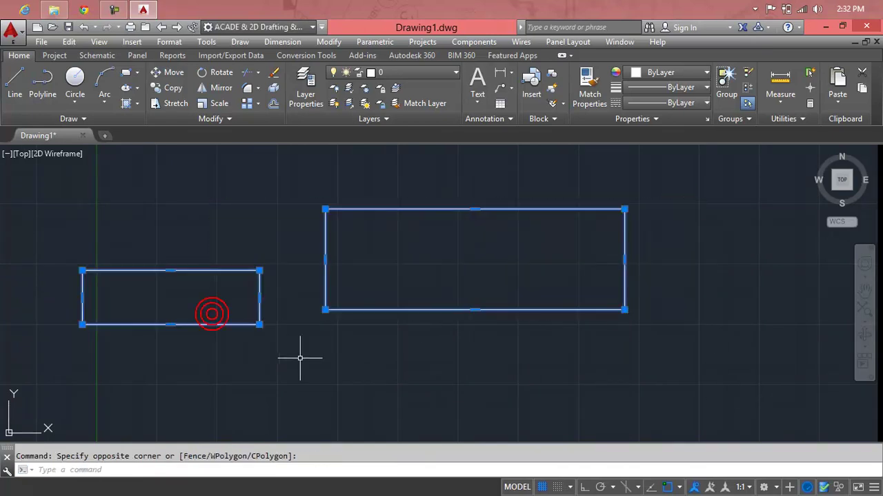
key("Delete")
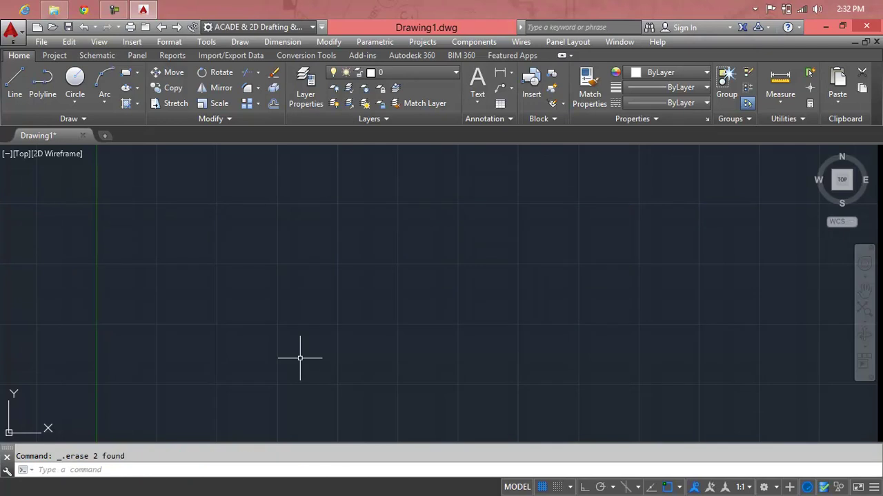
type("re")
type("c")
key("Return")
left_click(216, 243)
left_click(664, 382)
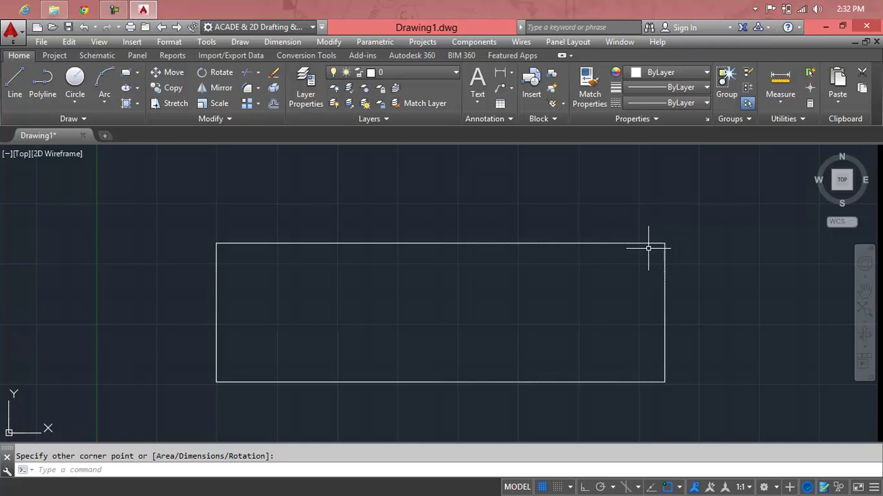
left_click(708, 230)
left_click(652, 249)
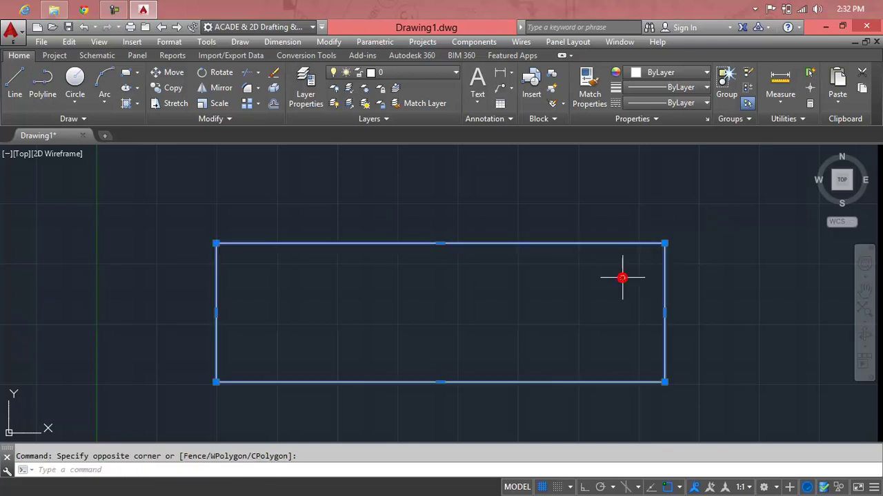
key("Delete")
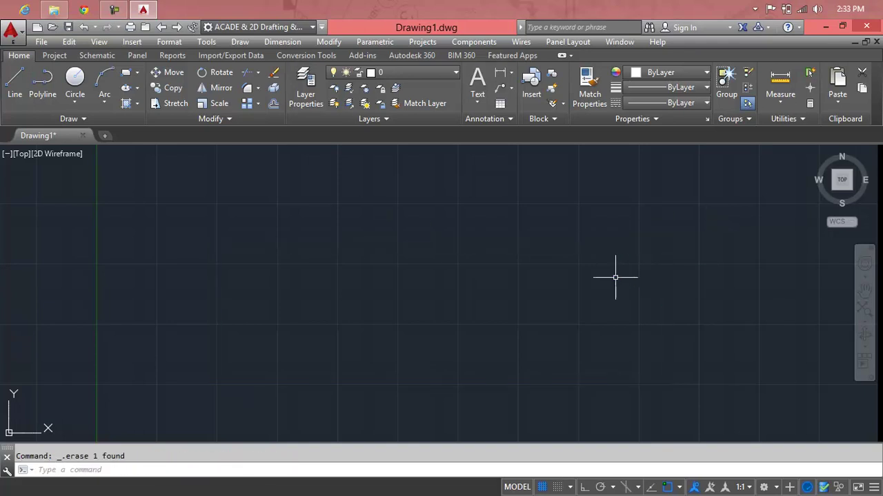
Step: Draw a 10' by 5' rectangle with REC from a corner near the upper left
key("Escape")
type("rec")
key("Return")
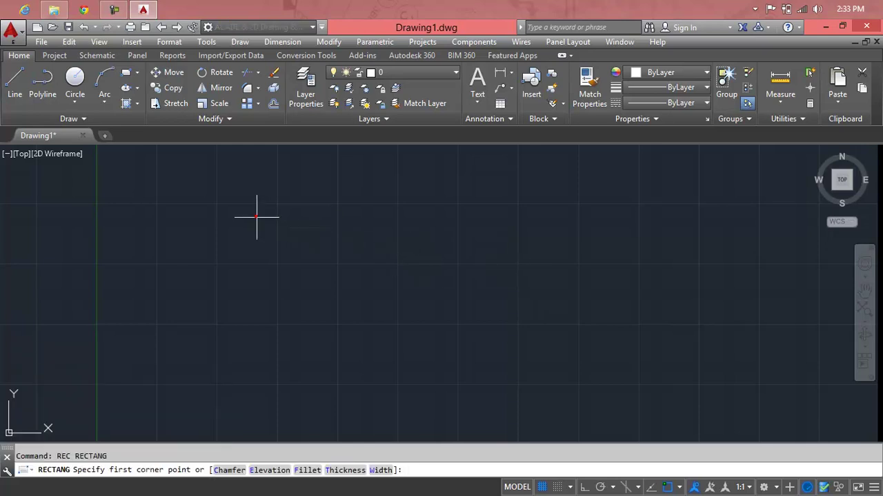
left_click(257, 218)
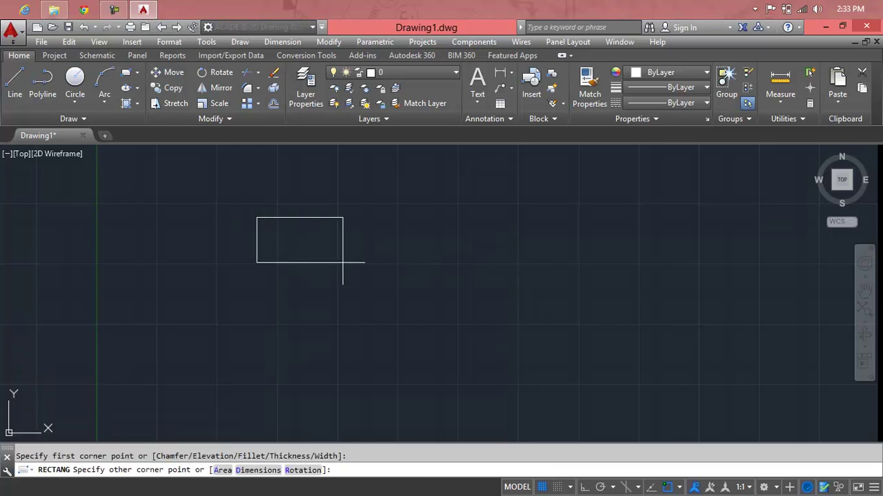
middle_click(342, 262)
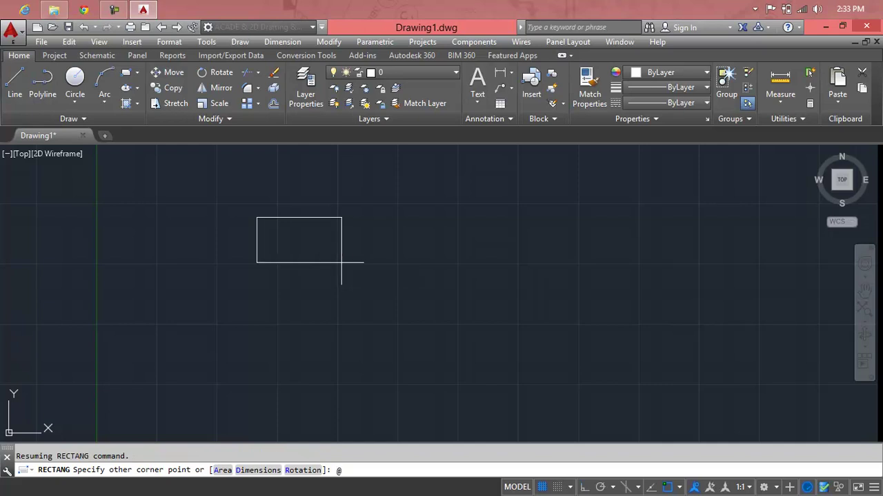
type("@")
type("10")
type("5")
key("Return")
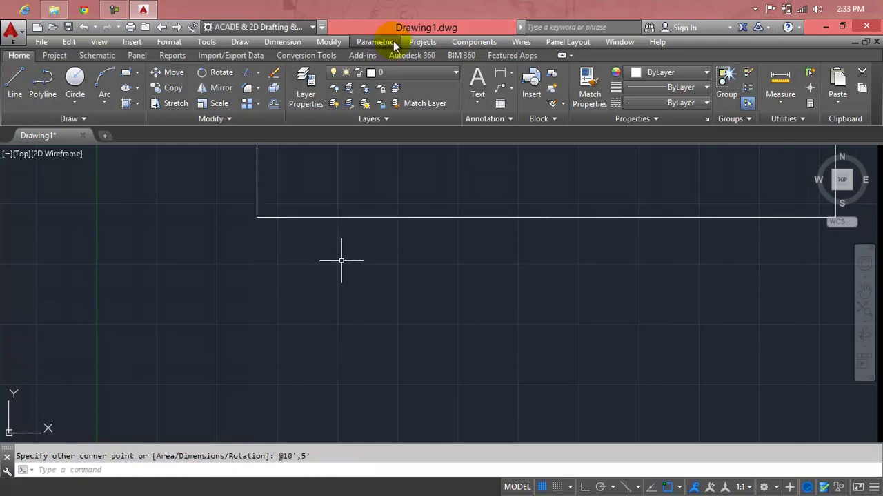
Step: Zoom All and pan to centre the rectangle, then adjust the command history area
scroll(453, 195, "down", 2)
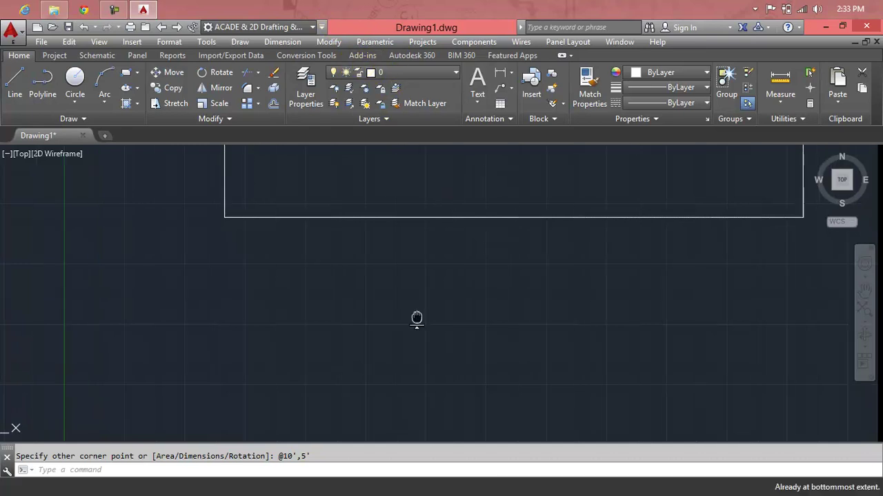
type("z")
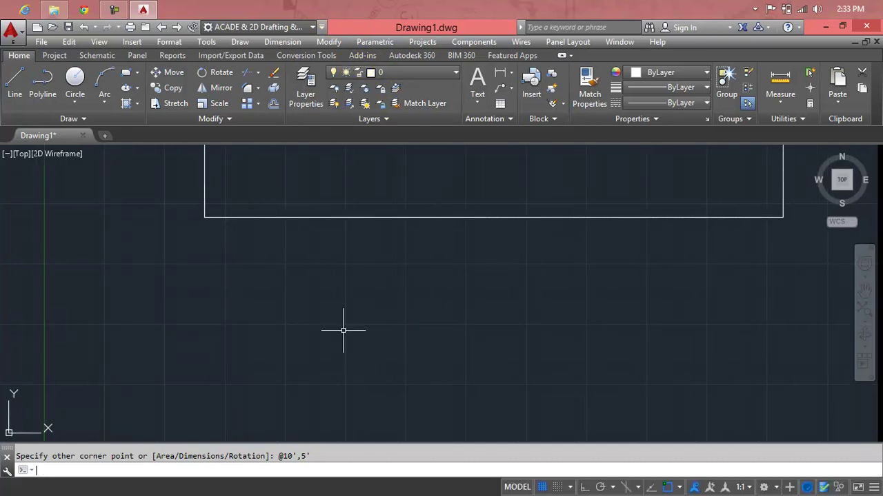
key("Return")
type("a")
key("Return")
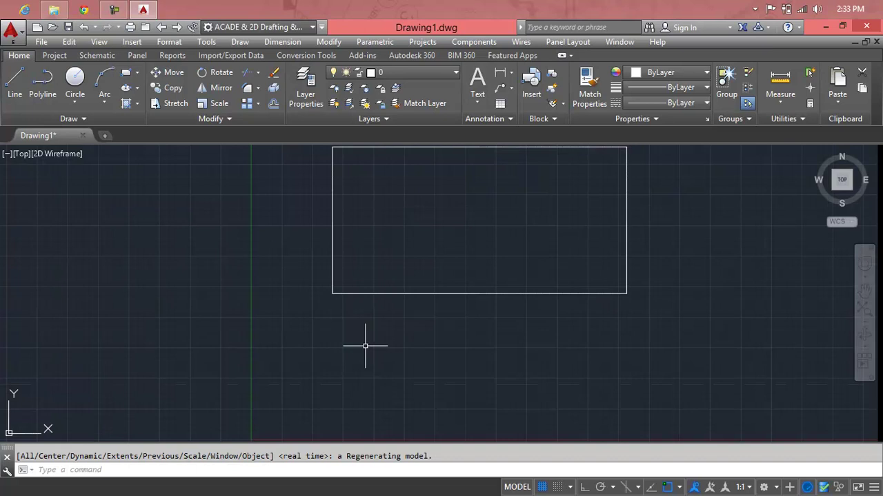
middle_click_drag(467, 248, 413, 322)
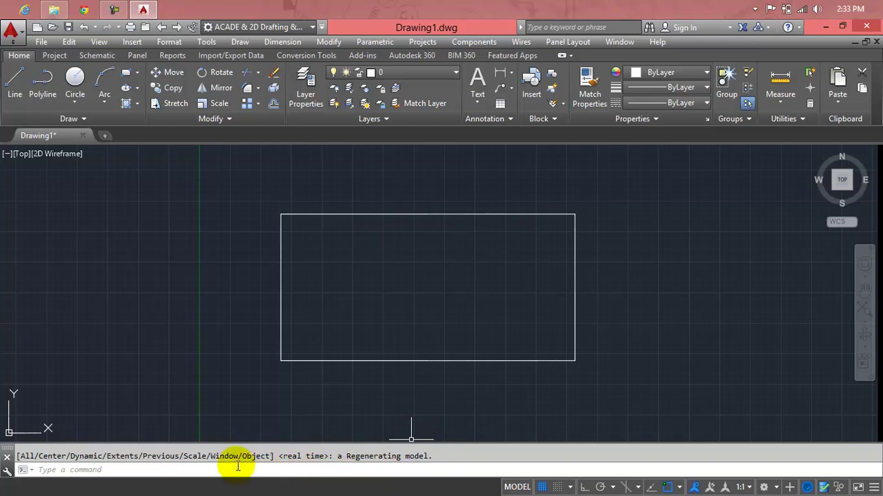
left_click(287, 440)
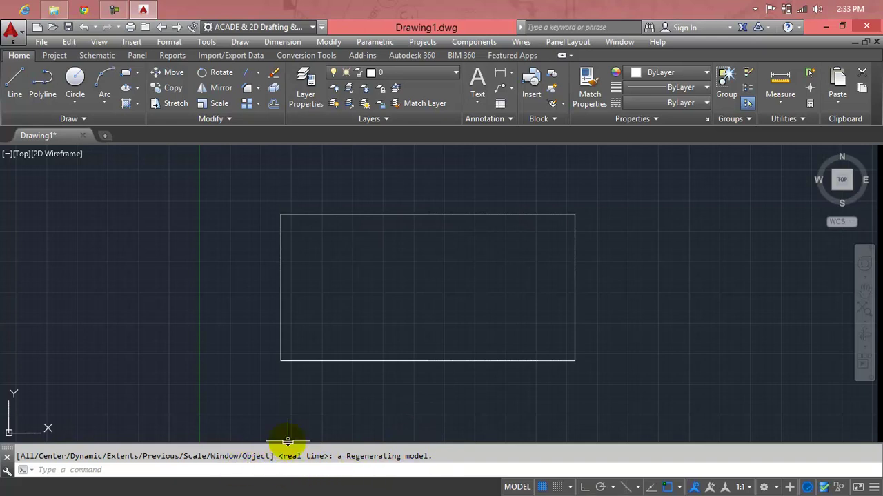
left_click_drag(288, 442, 295, 412)
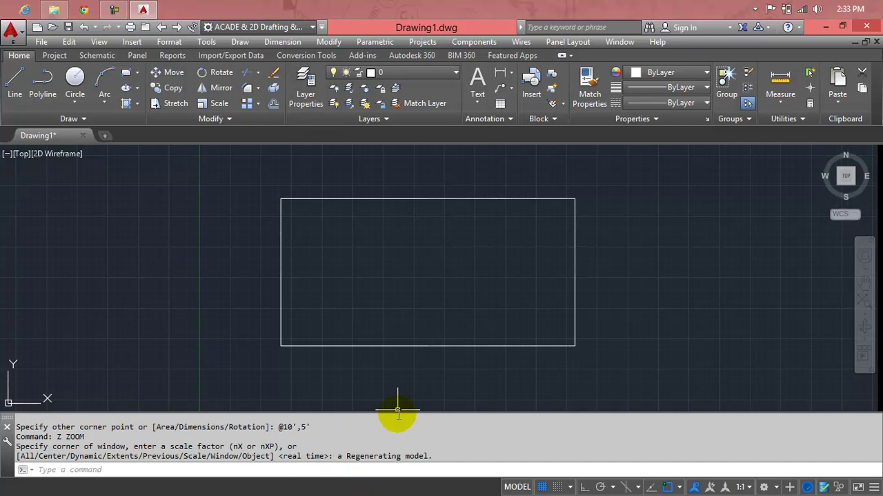
left_click_drag(398, 412, 390, 448)
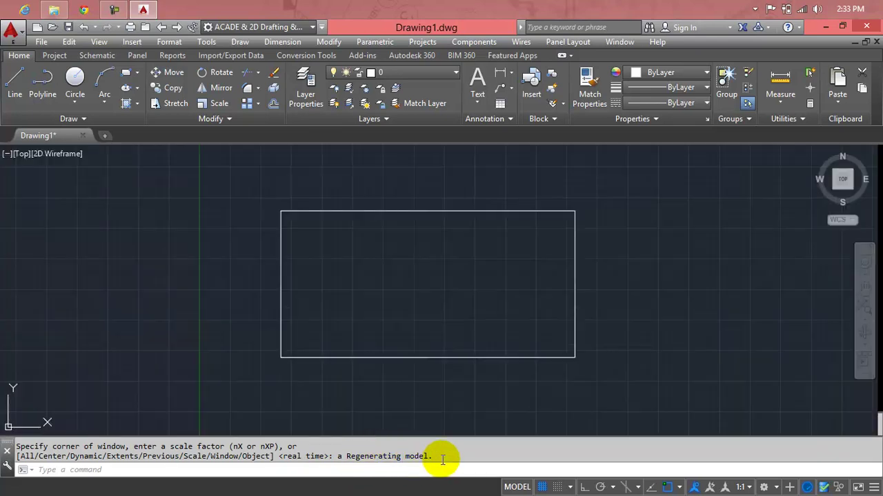
key("Escape")
key("Escape")
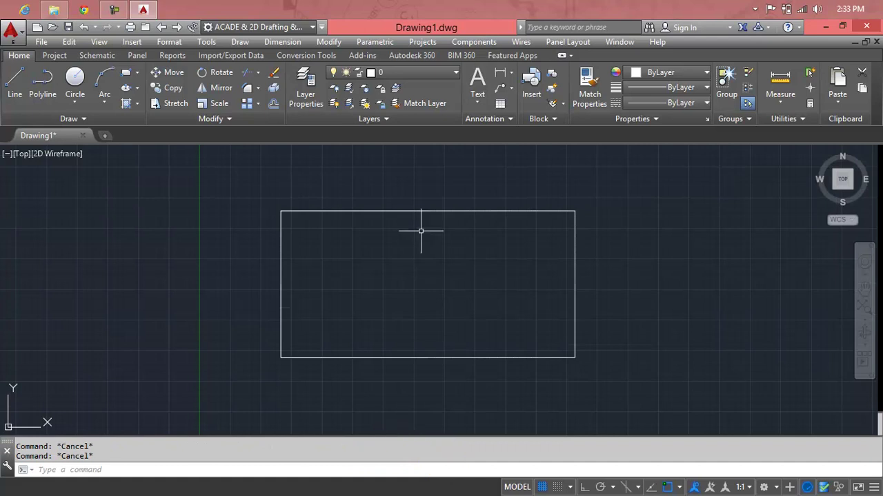
Step: Erase the old rectangle and redraw a 10' by 5' rectangle with ortho mode on
left_click(427, 211)
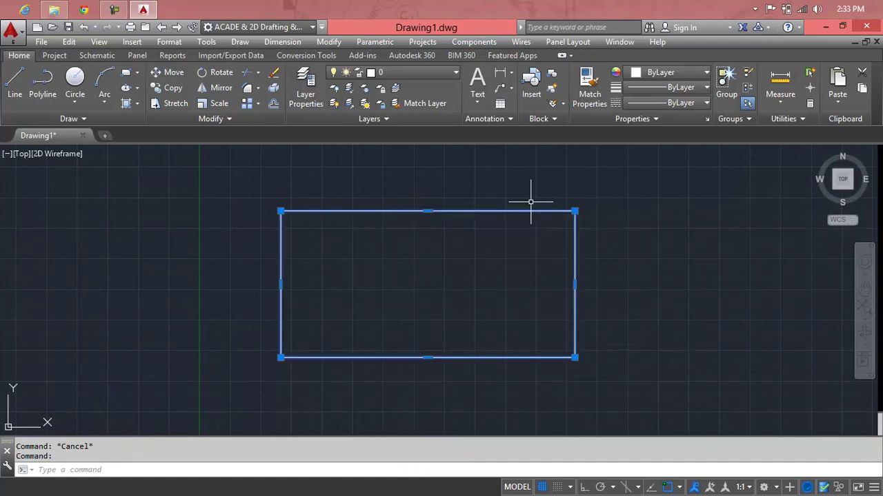
key("Delete")
type("rec")
key("Return")
left_click(282, 197)
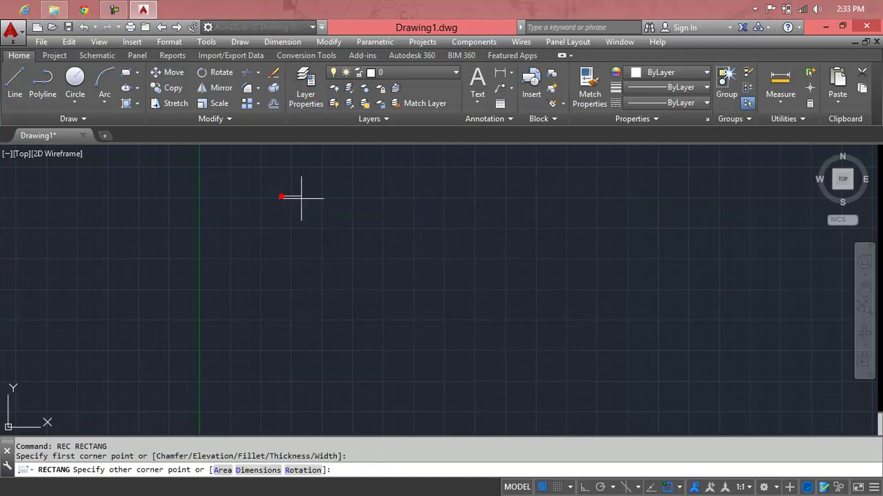
key("F8")
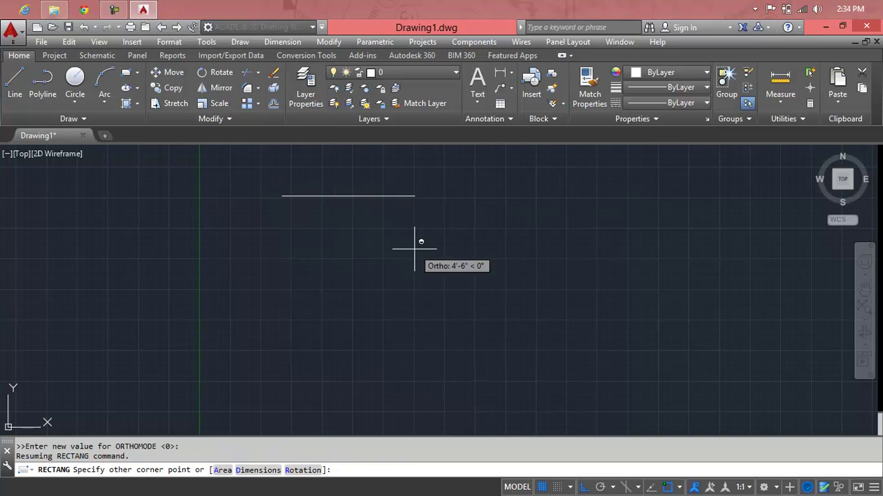
type("@")
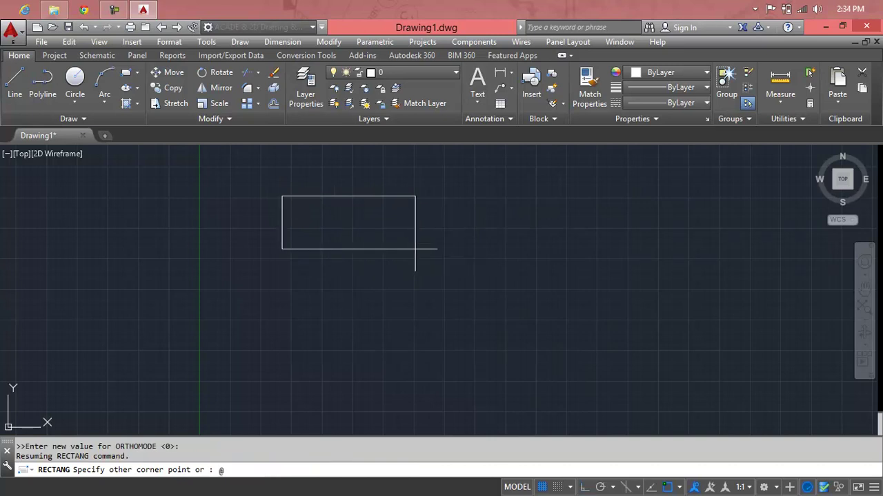
type("10")
type("',5")
key("Return")
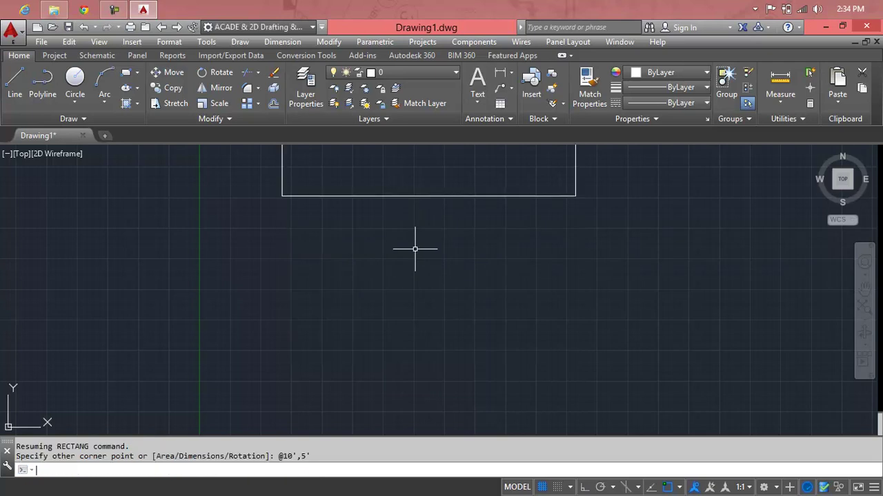
Step: Erase the new rectangle and launch a blank Notepad window through Run
middle_click_drag(417, 199, 416, 357)
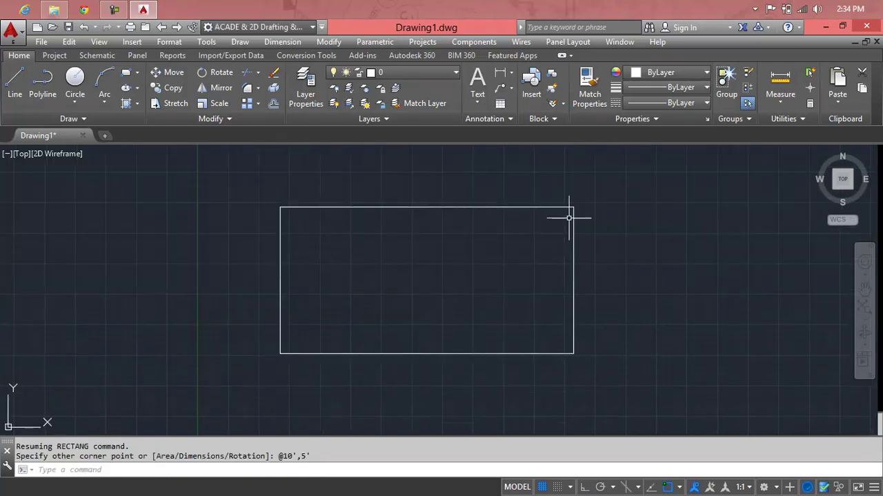
left_click(358, 207)
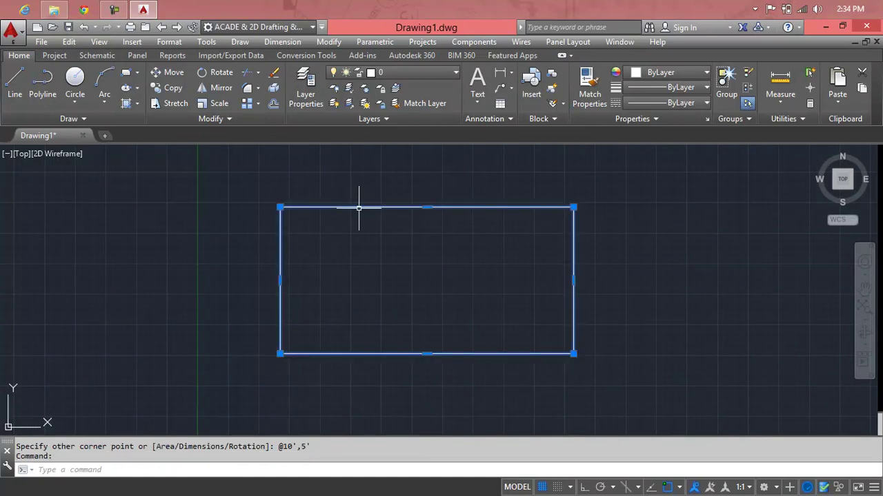
key("Delete")
key("Escape")
key("Escape")
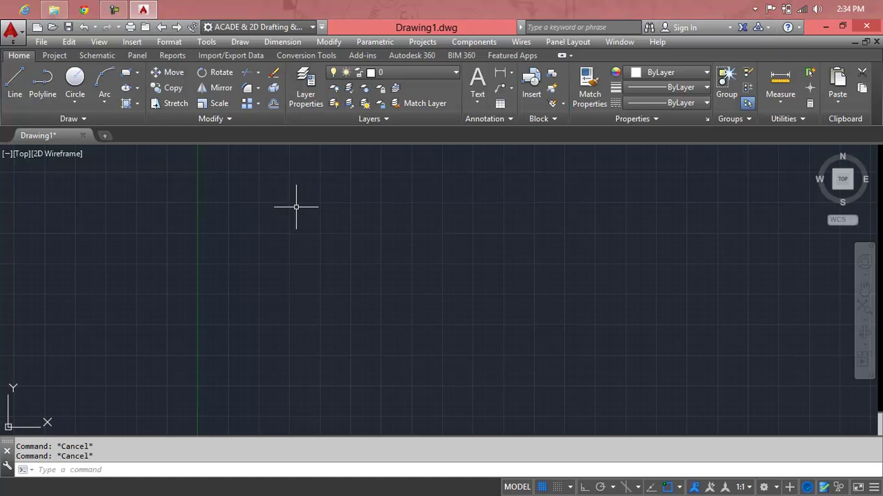
key("super+r")
key("Return")
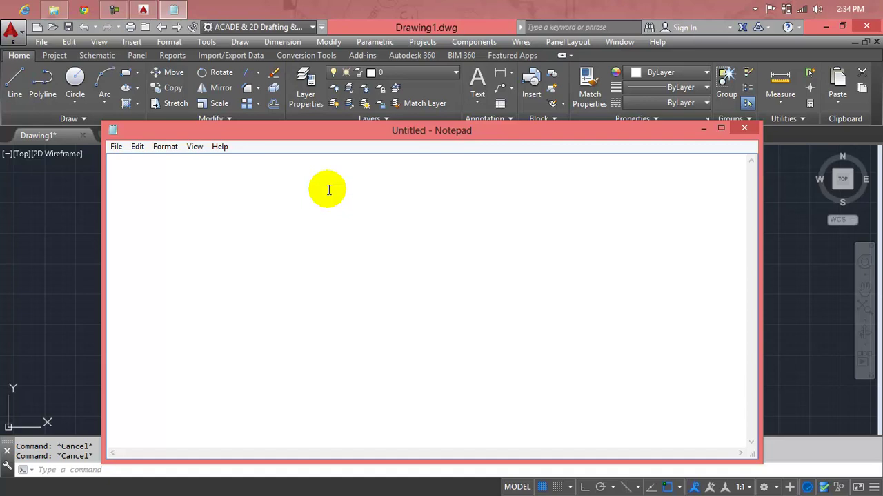
Step: Write the first two note lines: 'rec enter' and 'first point'
type("rec ")
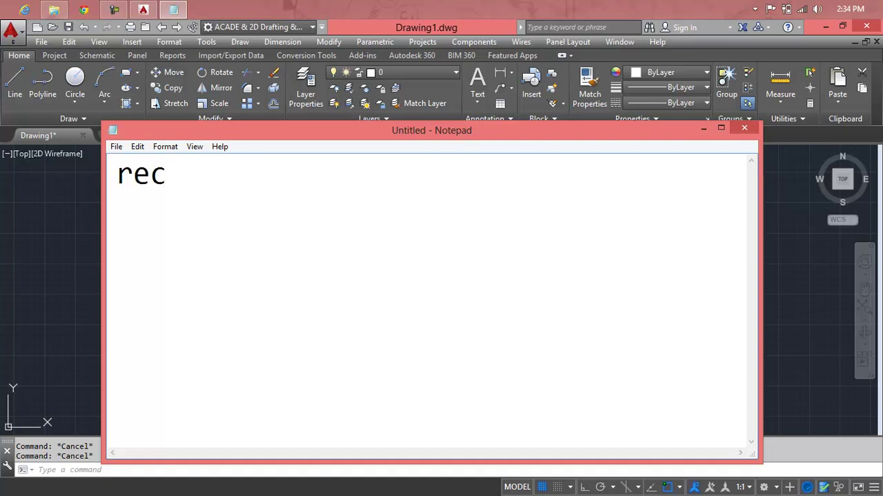
type("enter")
key("Return")
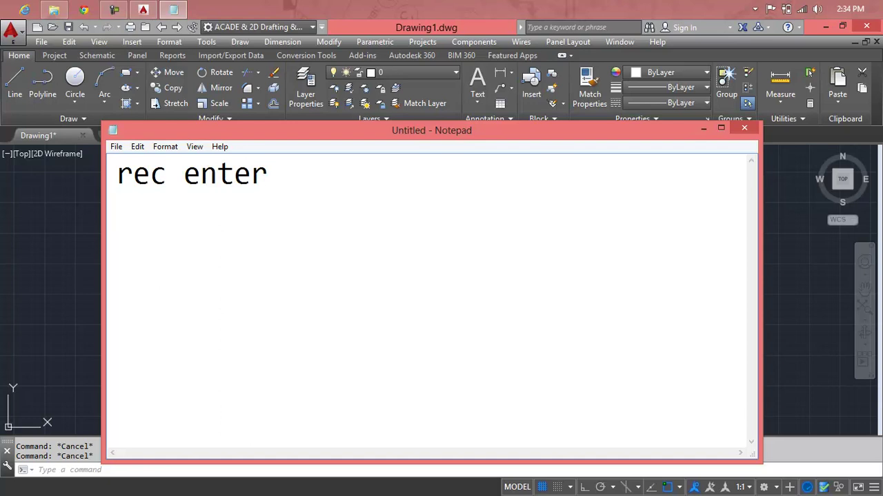
type("first point")
left_click(332, 194)
key("Return")
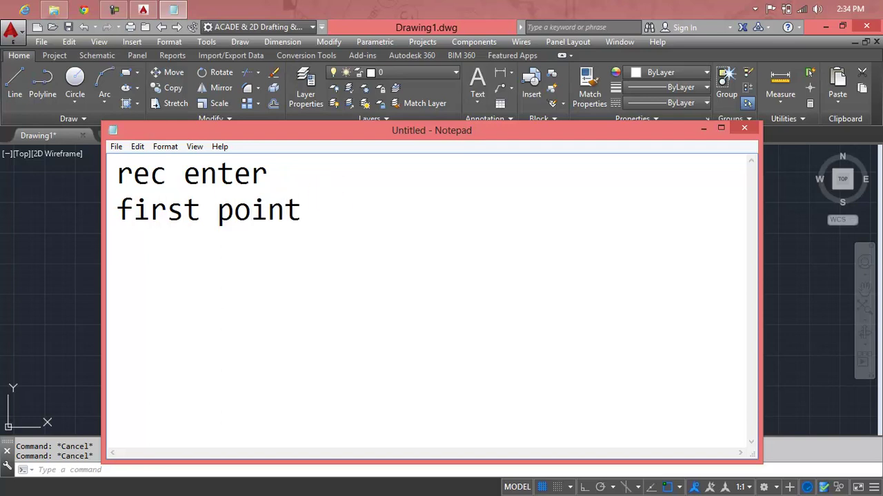
type("@")
type("lenght")
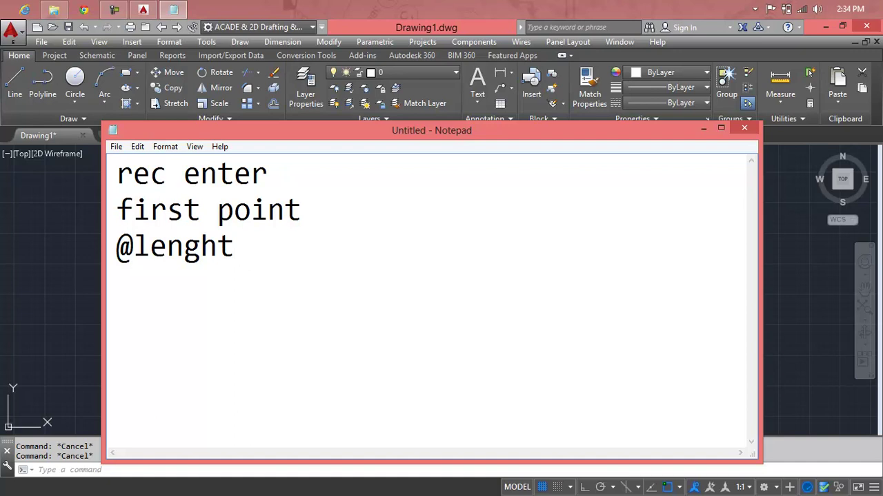
key("BackSpace")
type(", heih")
key("BackSpace")
type("ght")
type("enter")
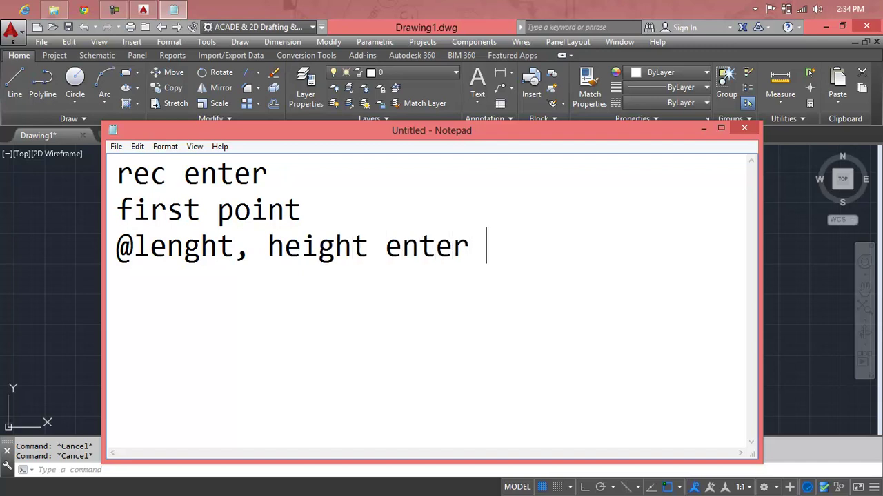
key("Return")
type("@10")
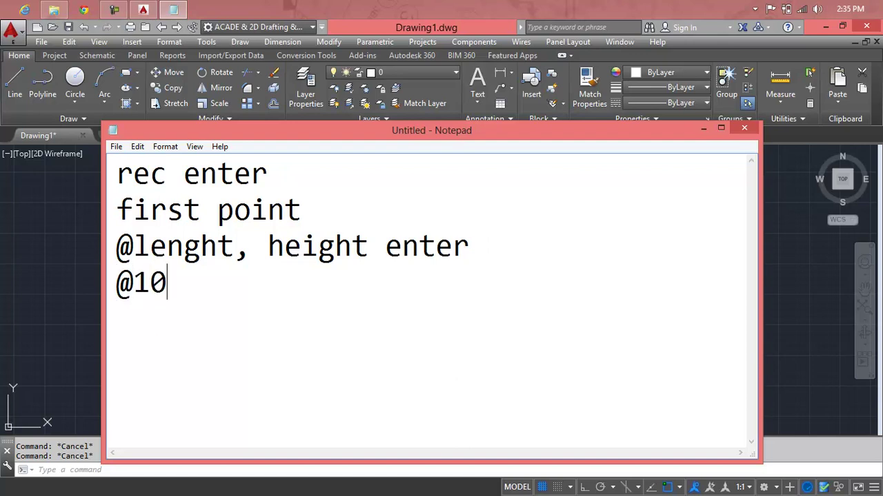
type("',5'enter")
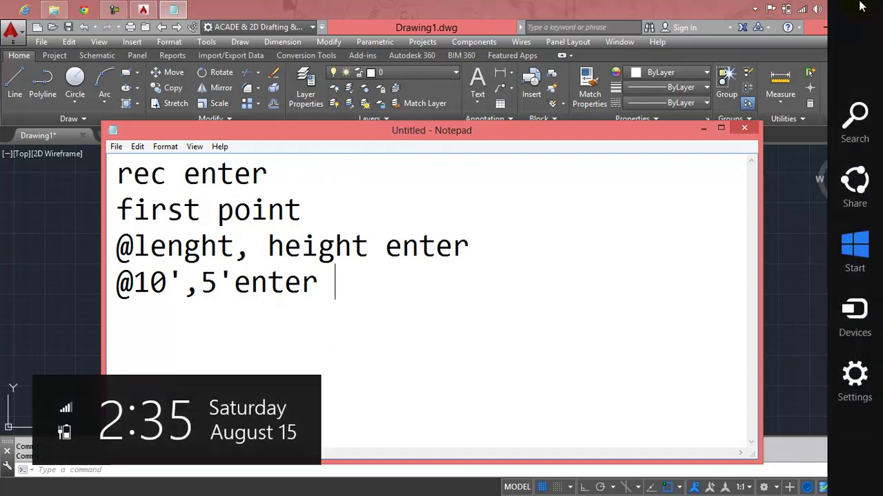
Step: Launch the Windows On-Screen Keyboard from the app search
left_click(854, 119)
left_click(819, 88)
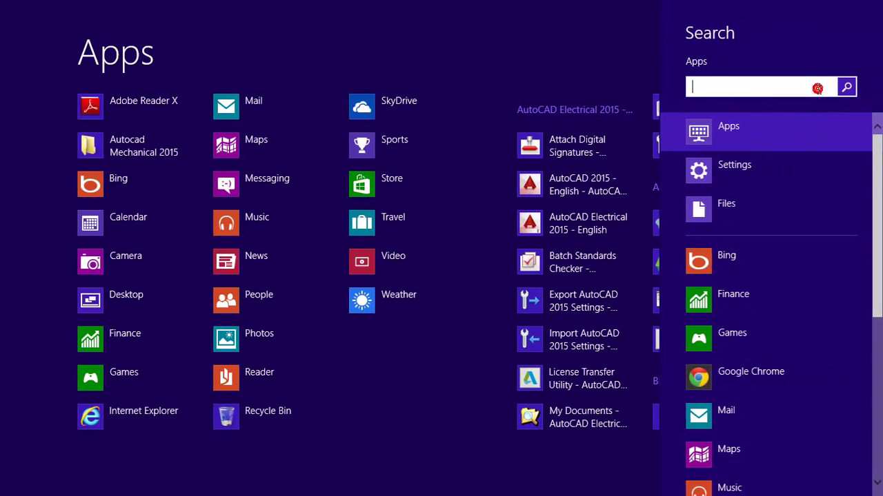
type("k")
left_click(173, 105)
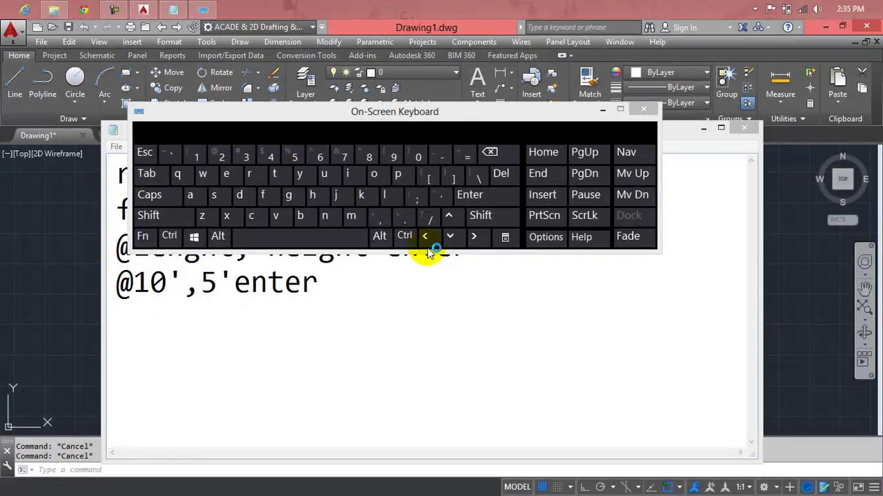
Step: Demonstrate the shifted @ key and comma keys, adding @ signs and commas to the notes
left_click(160, 216)
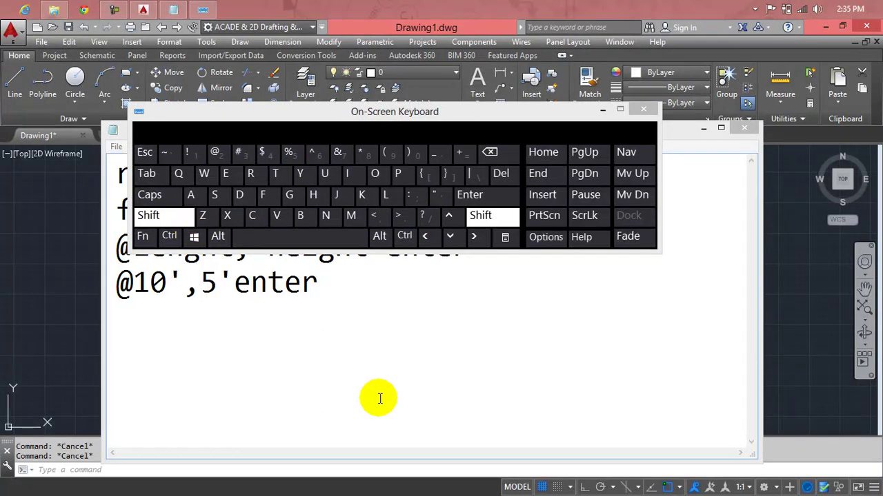
left_click(220, 156)
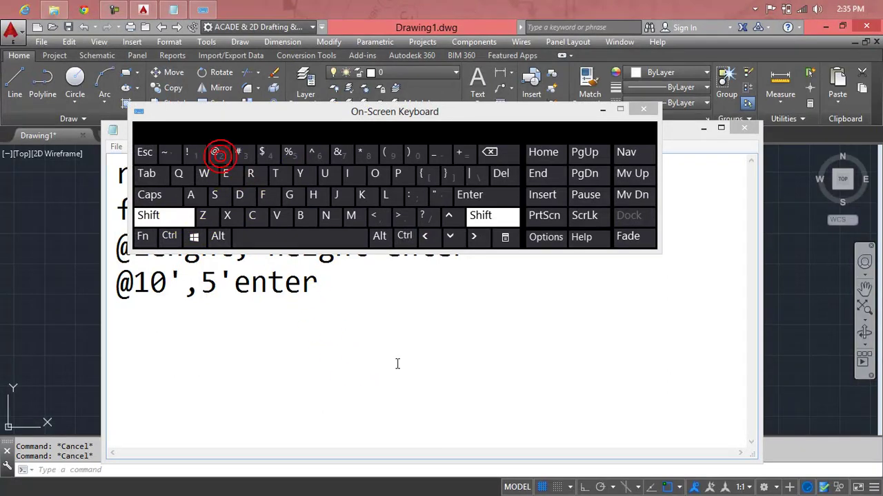
left_click(427, 403)
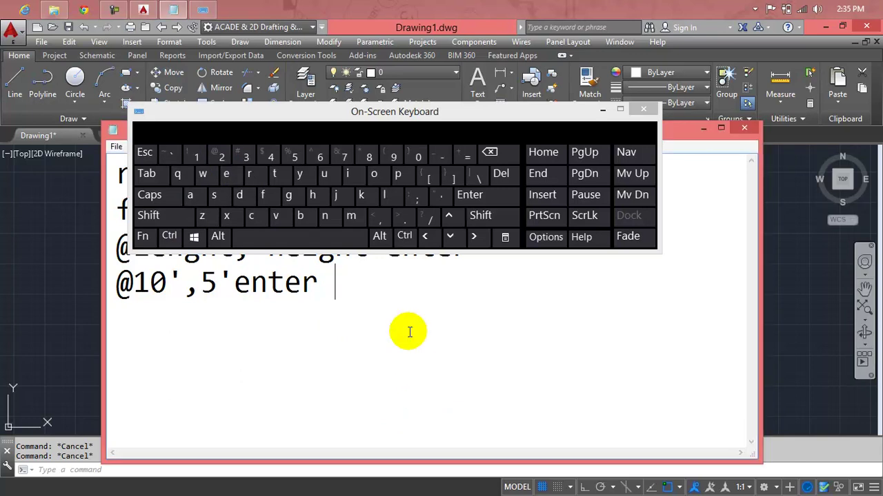
left_click(215, 155)
type("@@@@")
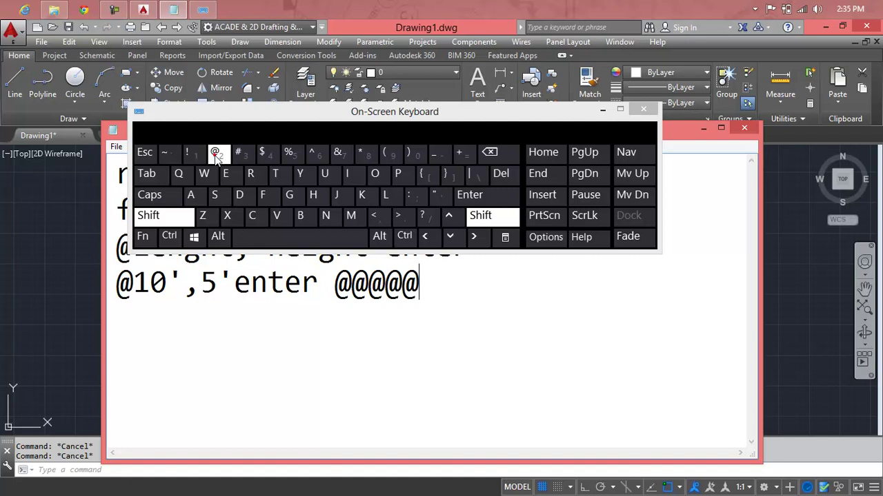
type("@@")
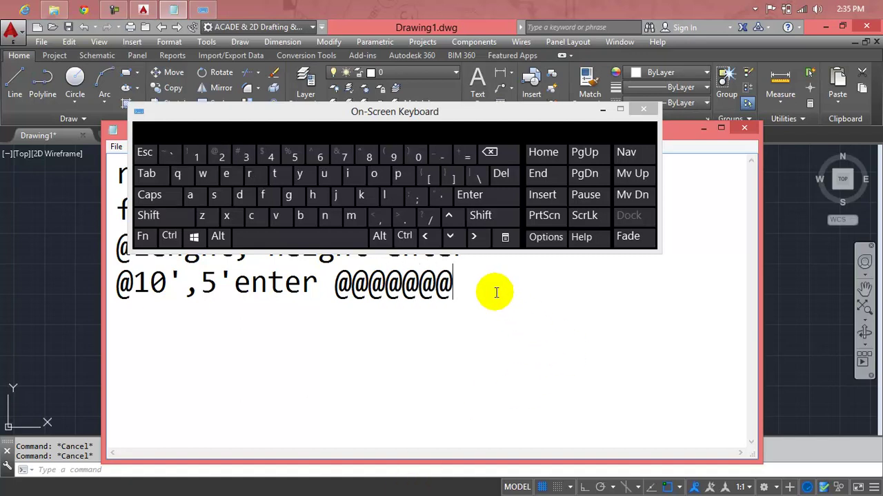
left_click(387, 222)
left_click(386, 222)
left_click(387, 221)
left_click(387, 222)
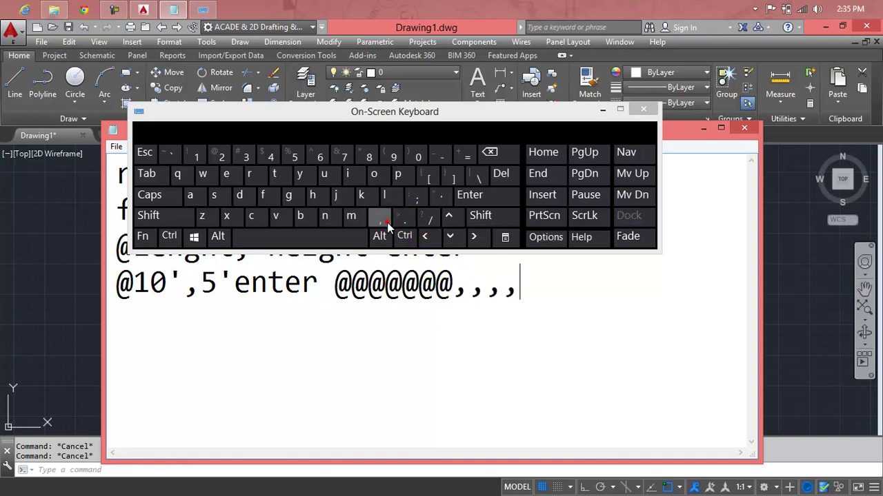
Step: Close the On-Screen Keyboard and delete all the Notepad notes
left_click(640, 112)
left_click_drag(532, 299, 87, 187)
key("Delete")
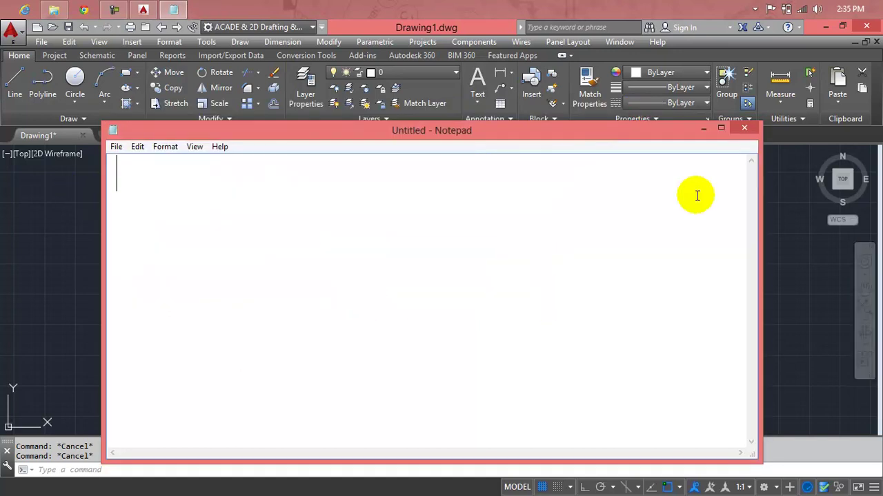
left_click(747, 131)
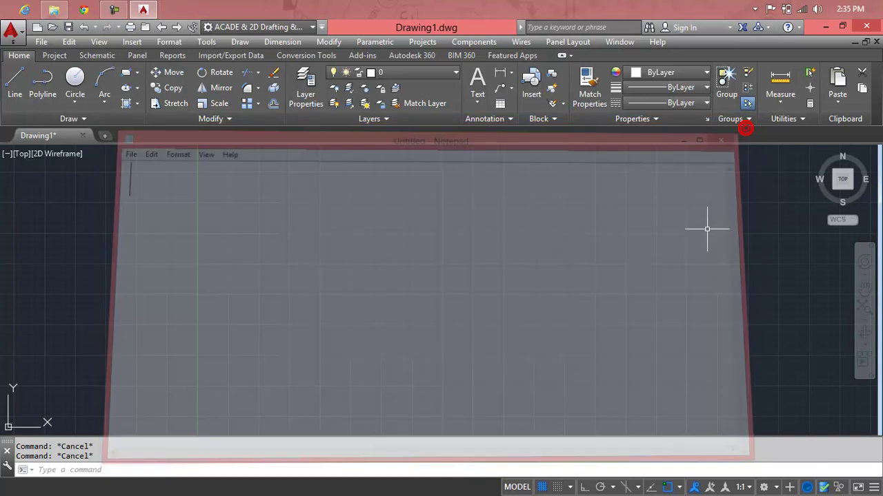
type("rec")
key("Return")
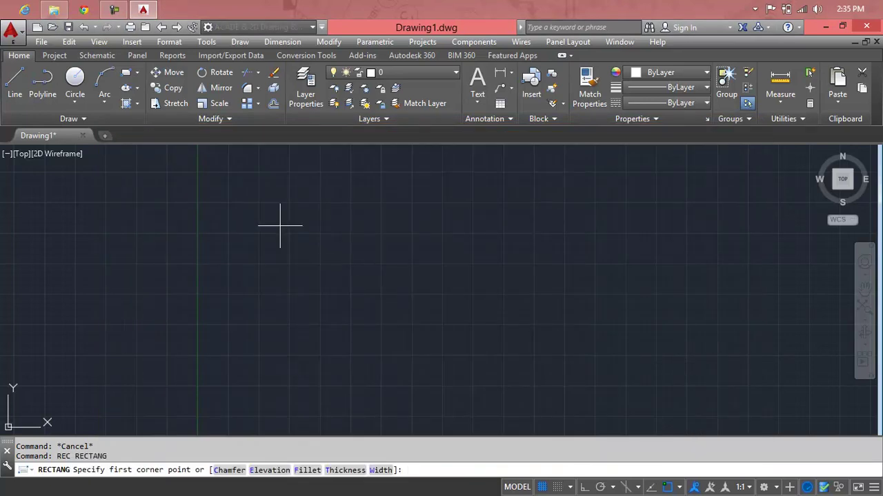
left_click(273, 216)
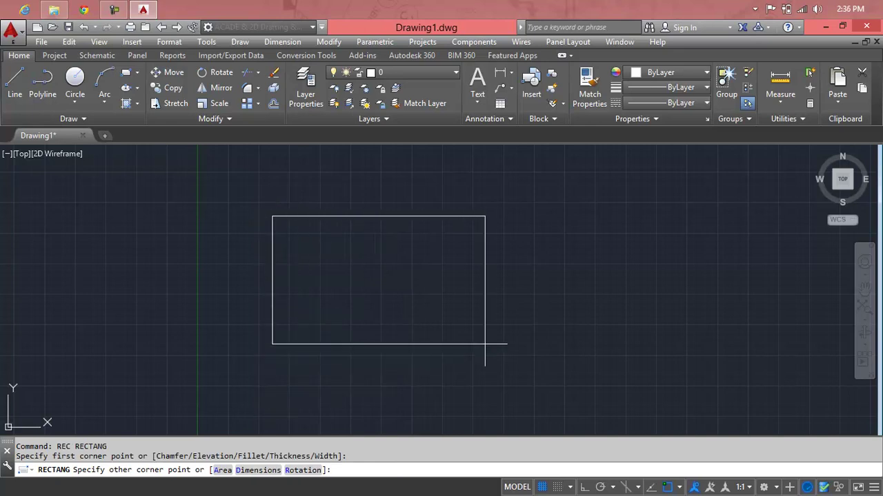
type("a")
key("Return")
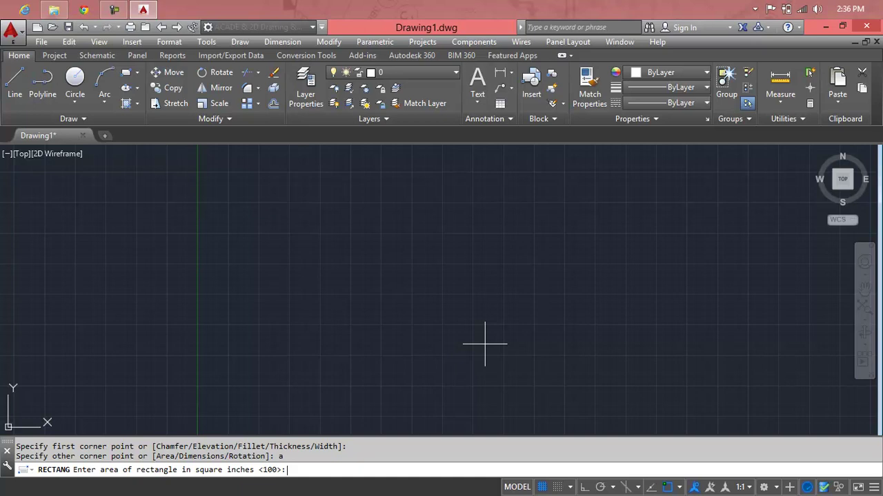
type("12'")
key("Return")
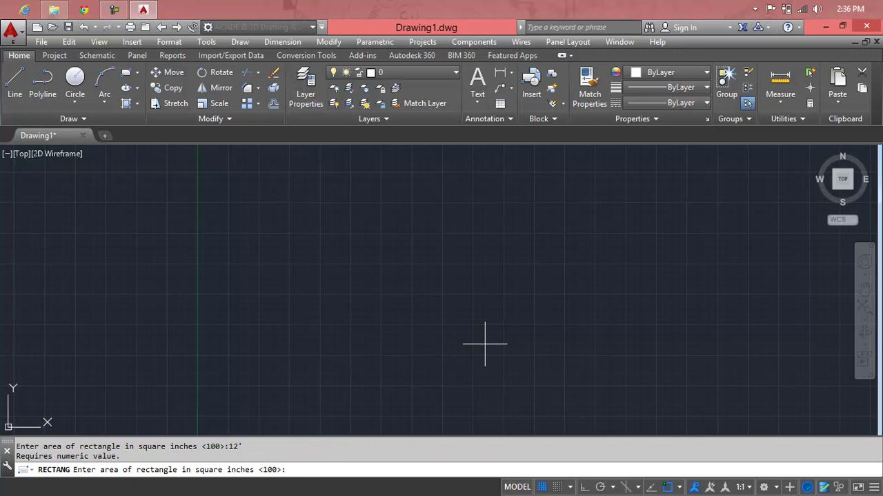
key("Escape")
key("Escape")
key("Escape")
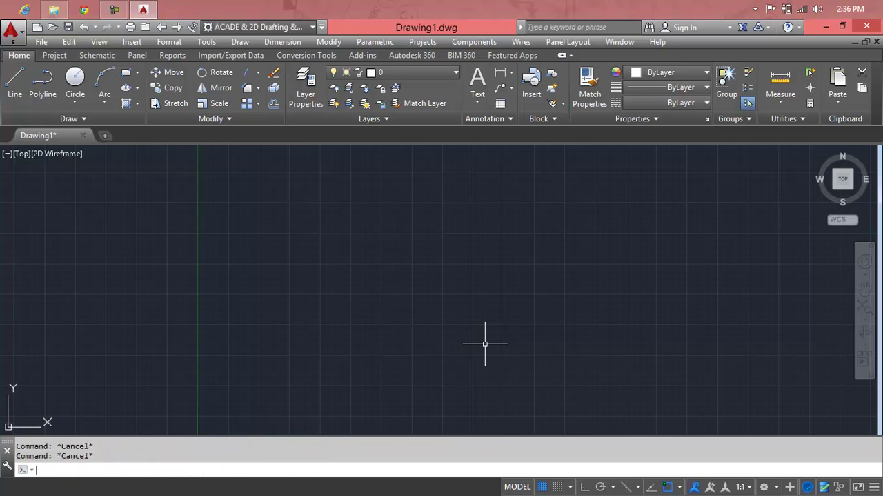
type("rec")
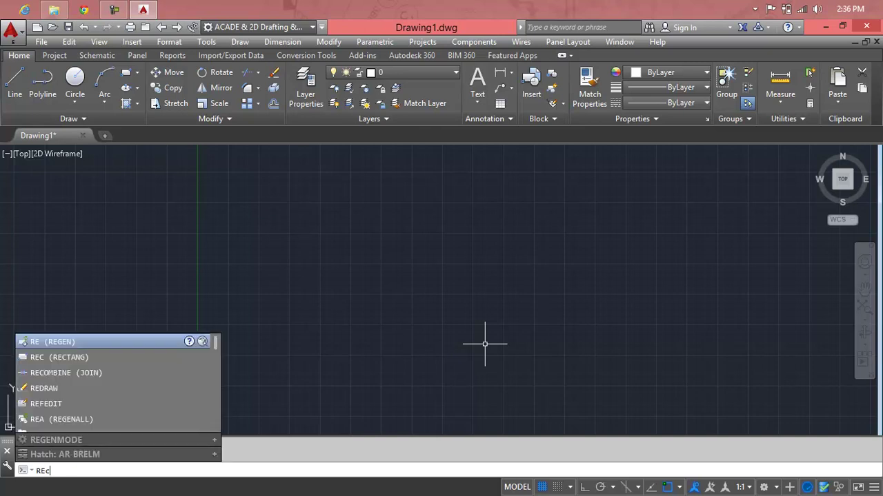
Step: Draw a rectangle by area of 120 square inches with a 10' length
key("Return")
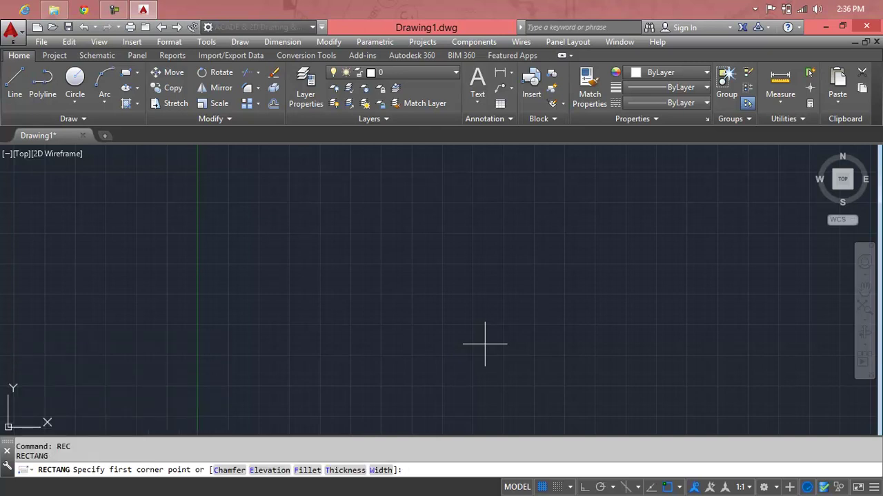
left_click(222, 239)
type("a")
key("Return")
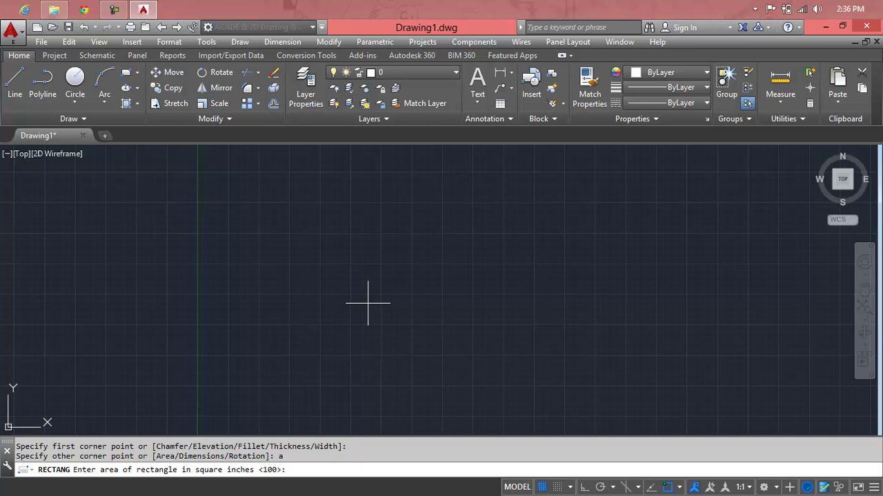
type("1")
key("BackSpace")
type("20")
key("Return")
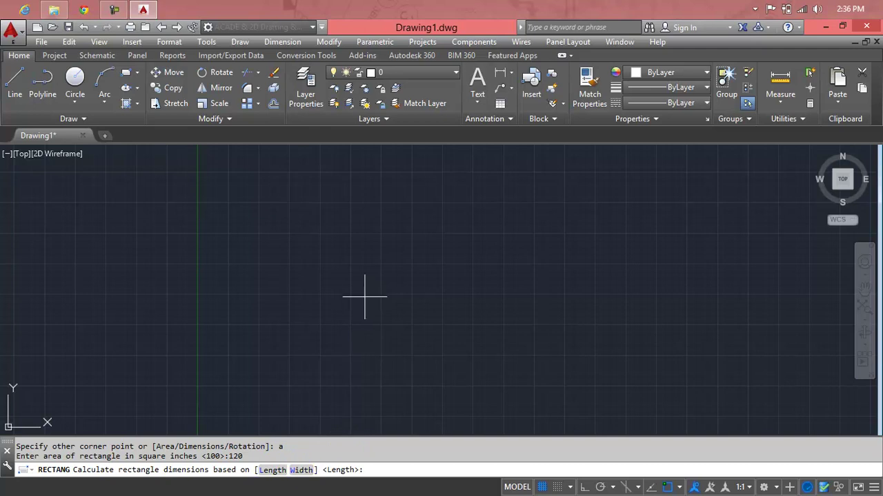
type("1")
key("Return")
type("10'")
key("Return")
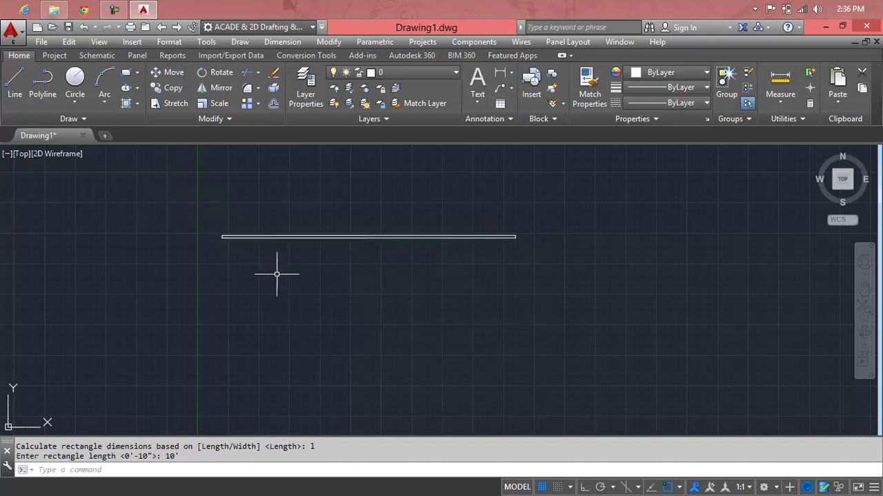
Step: Draw a rectangle below the line with area 60 and width 10
type("rec")
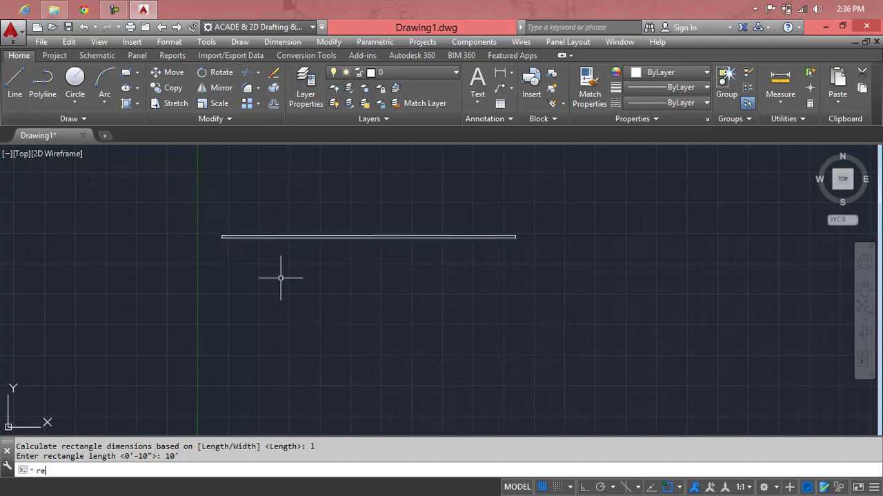
key("Return")
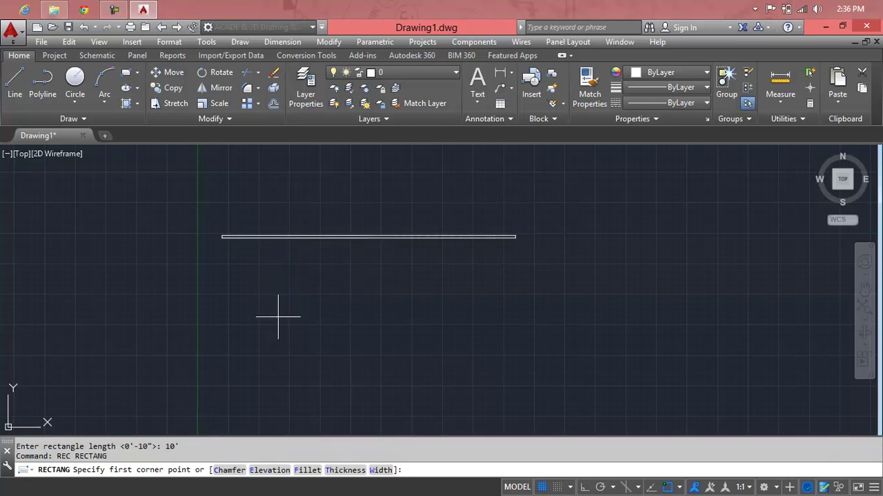
left_click(235, 284)
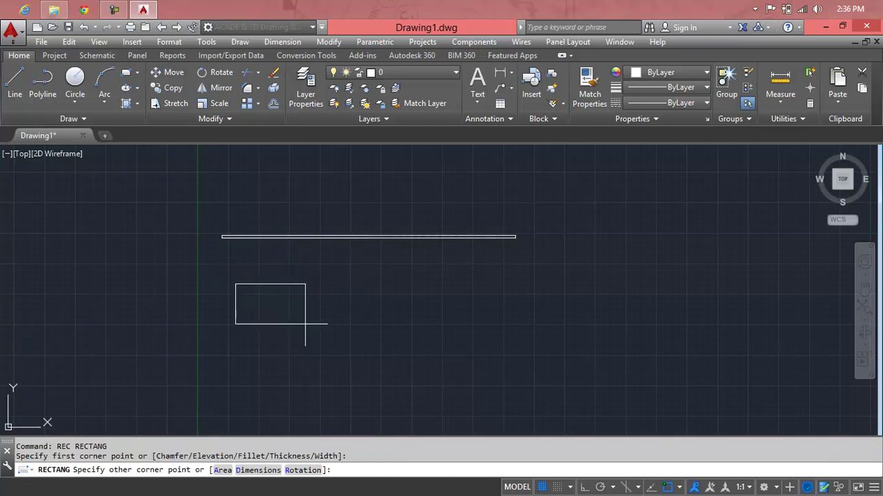
type("a")
key("Return")
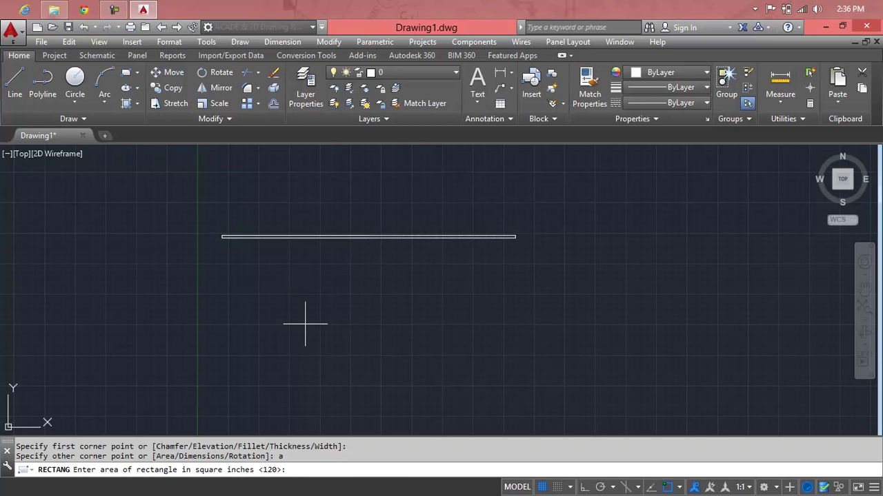
type("60")
key("Return")
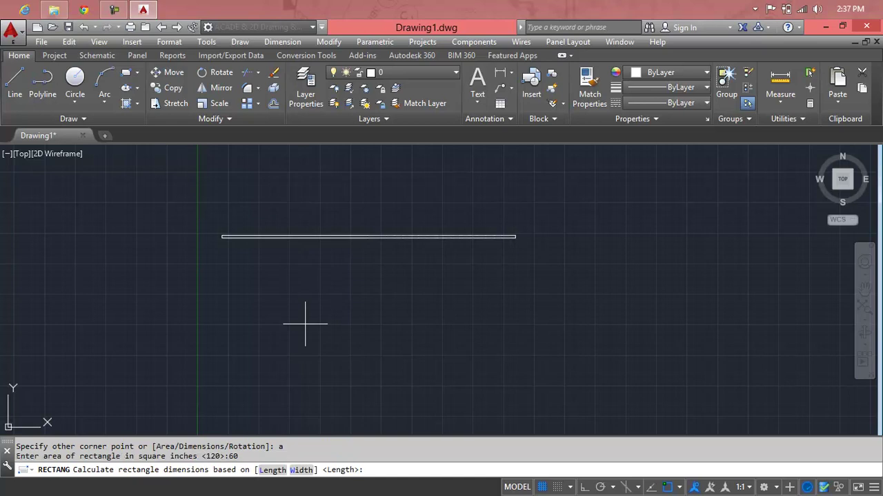
type("w")
key("Return")
type("10")
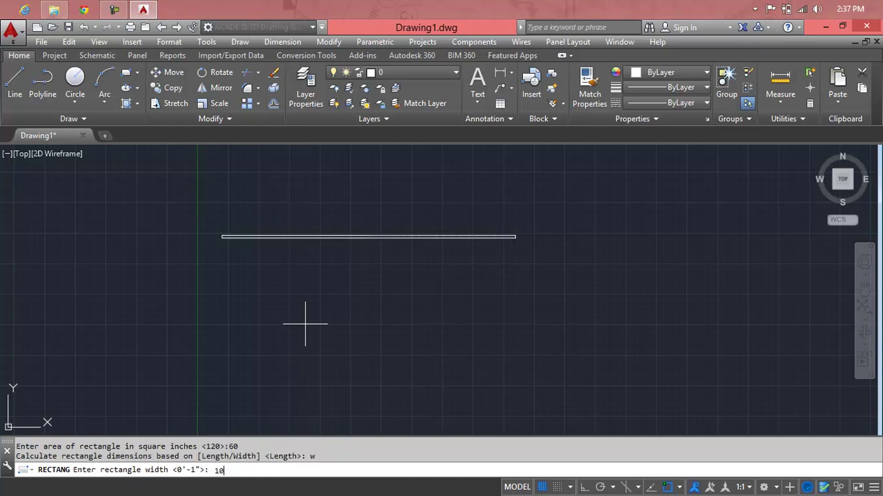
key("Return")
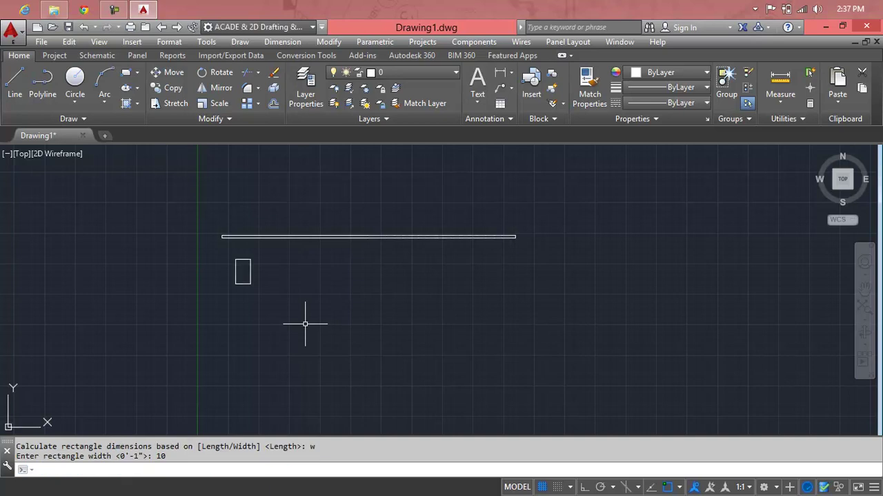
Step: Window-select the small rectangle and long line and erase both
scroll(243, 243, "up", 3)
scroll(239, 255, "up", 5)
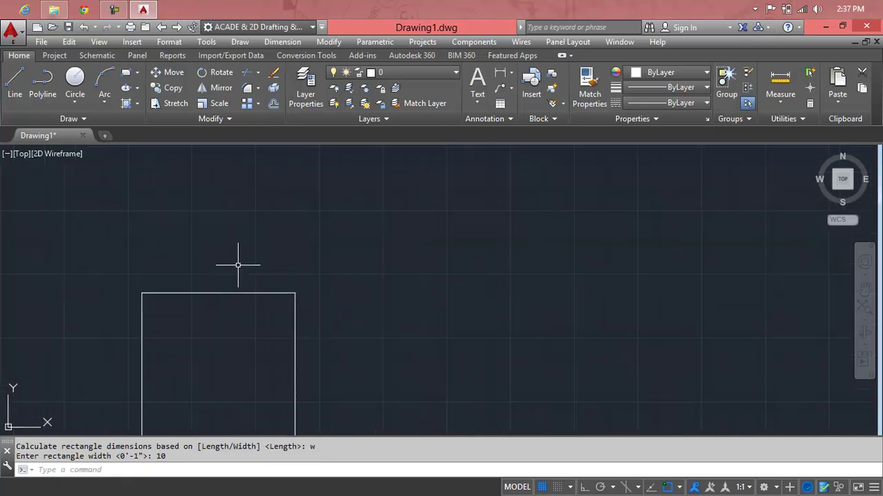
scroll(238, 264, "down", 5)
left_click(349, 181)
left_click(224, 309)
key("Delete")
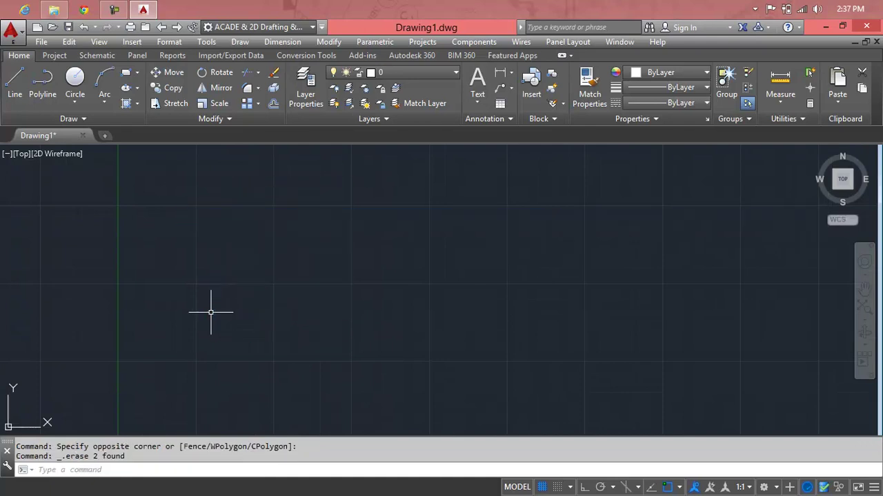
key("Escape")
key("Escape")
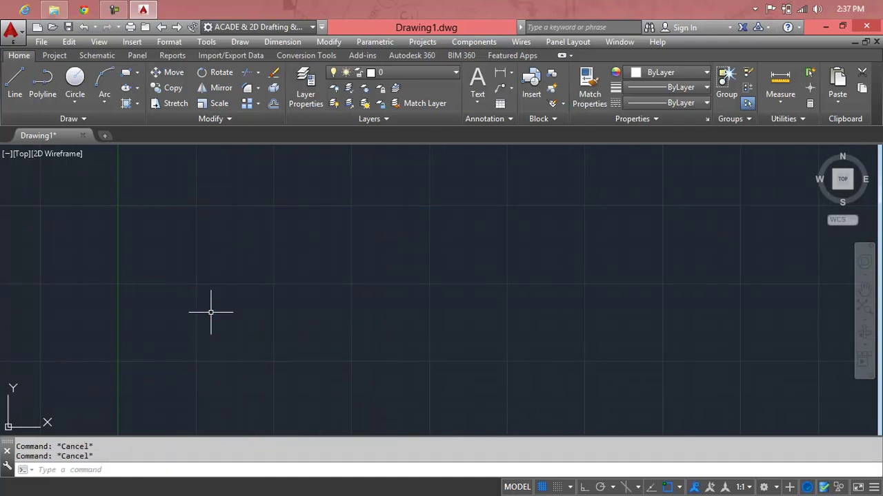
Step: Start a rectangle using the Dimensions option with length 10' and width 5'
type("rec")
key("Return")
left_click(209, 217)
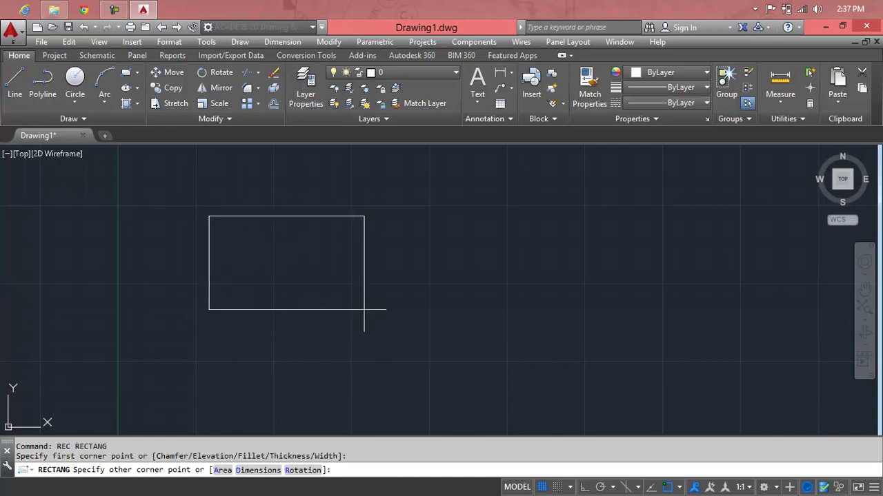
type("d")
key("Return")
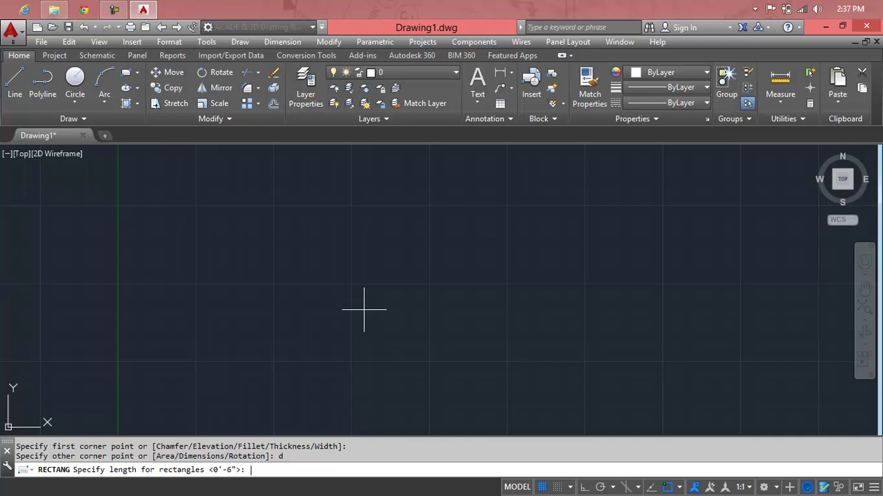
type("10'")
key("Return")
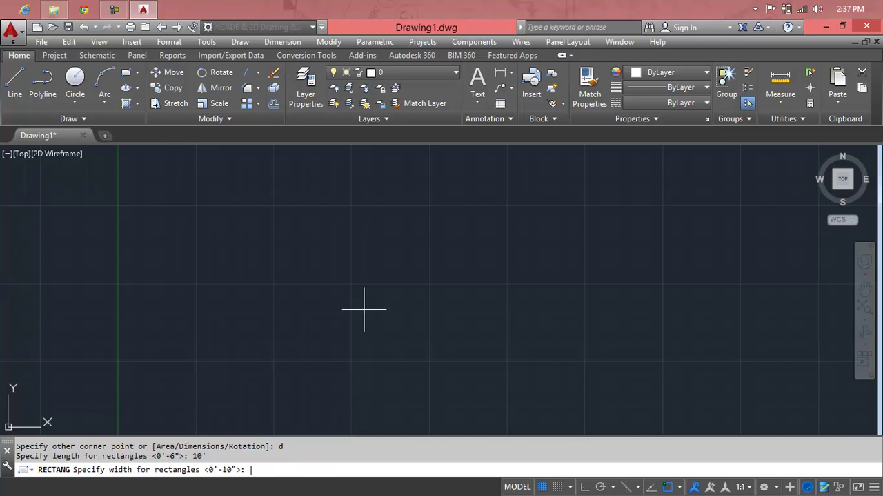
type("5")
type("'")
key("Return")
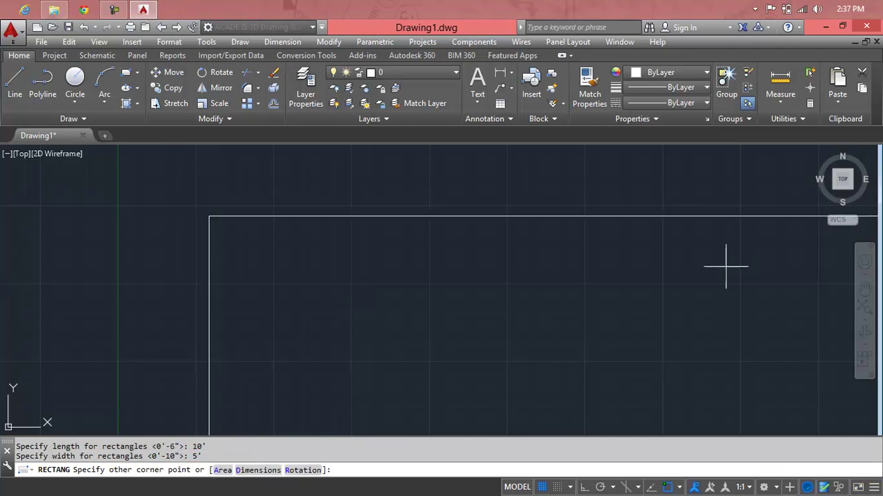
Step: Pan to inspect the 10' by 5' preview, then cancel it
scroll(703, 260, "down", 5)
middle_click_drag(761, 258, 521, 255)
scroll(486, 262, "up", 4)
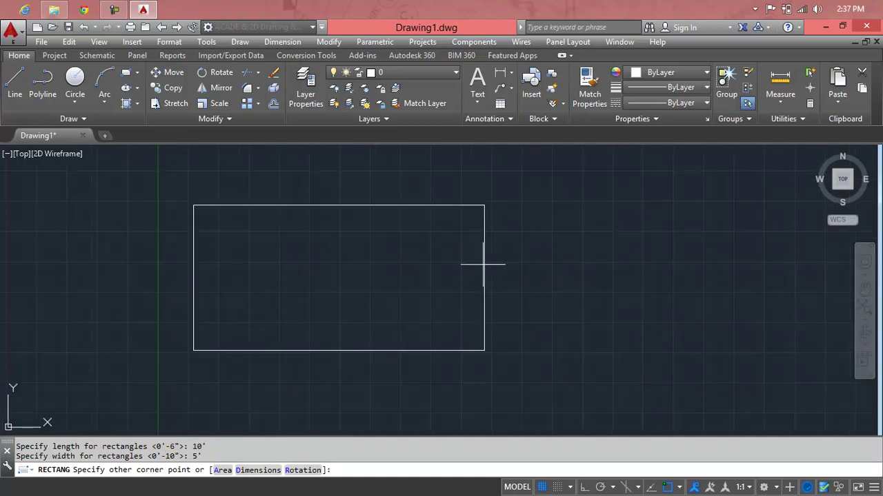
middle_click_drag(481, 264, 242, 279)
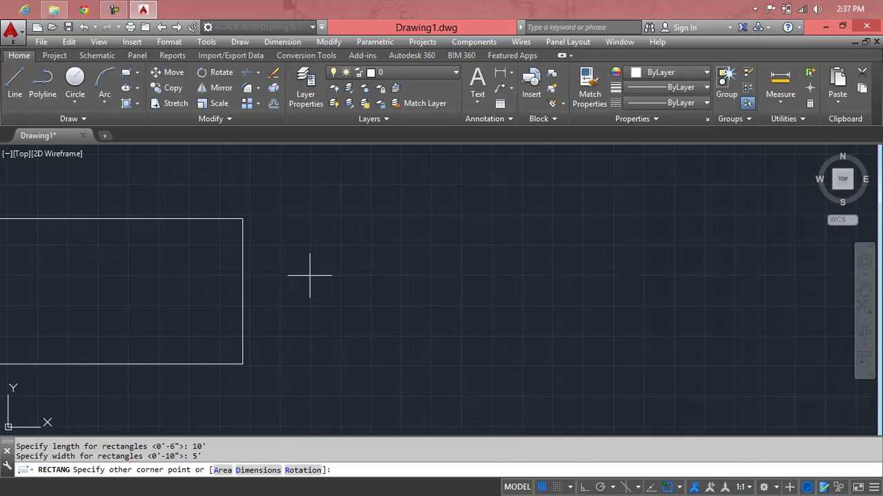
key("Escape")
key("Escape")
scroll(324, 274, "down", 3)
scroll(366, 275, "down", 1)
Step: Draw a rectangle rotated 45° with a 10' dimension
type("r")
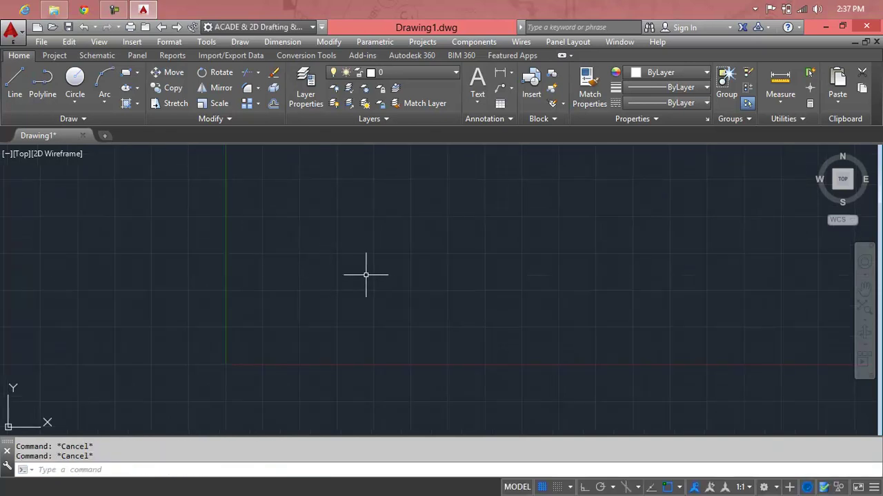
type("ec")
key("Return")
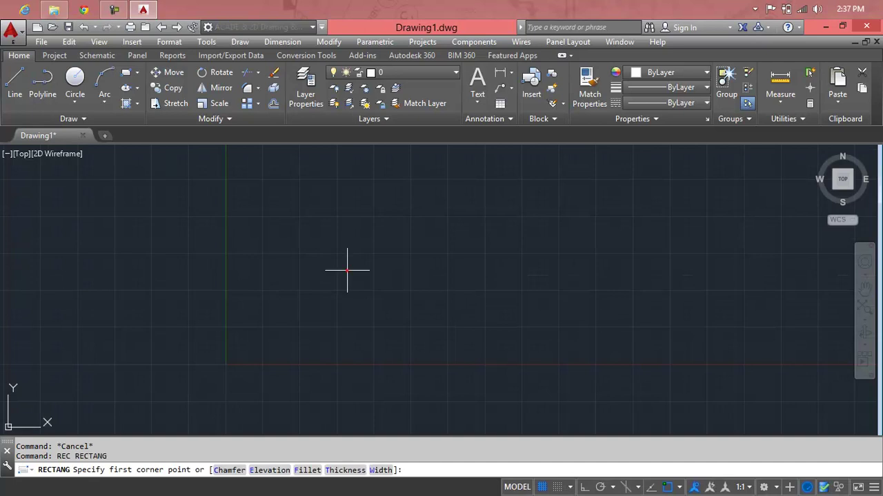
left_click(347, 270)
type("r")
key("Return")
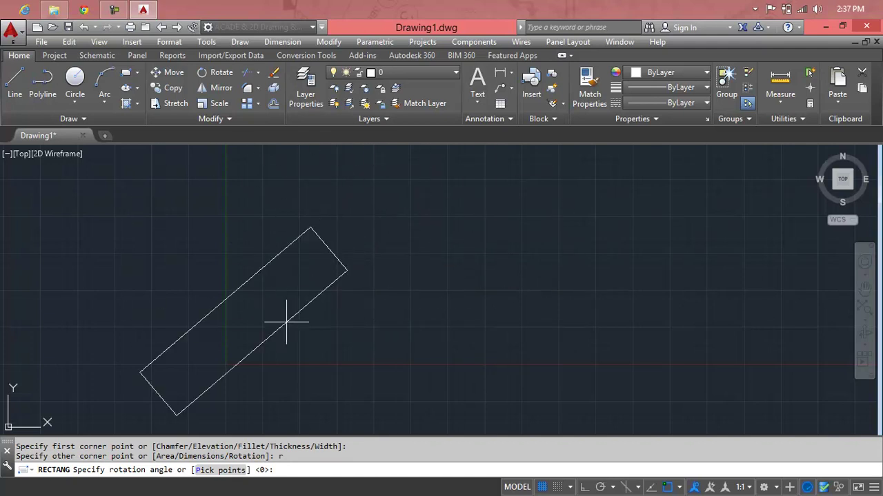
type("45")
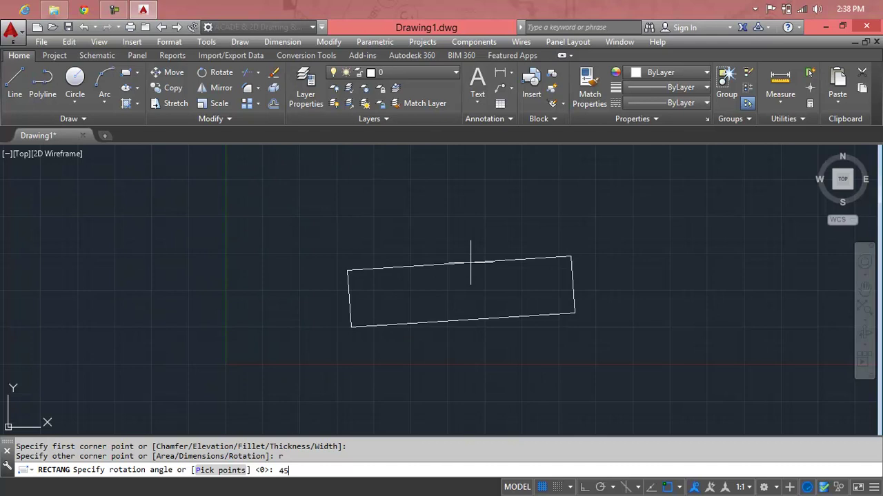
key("Return")
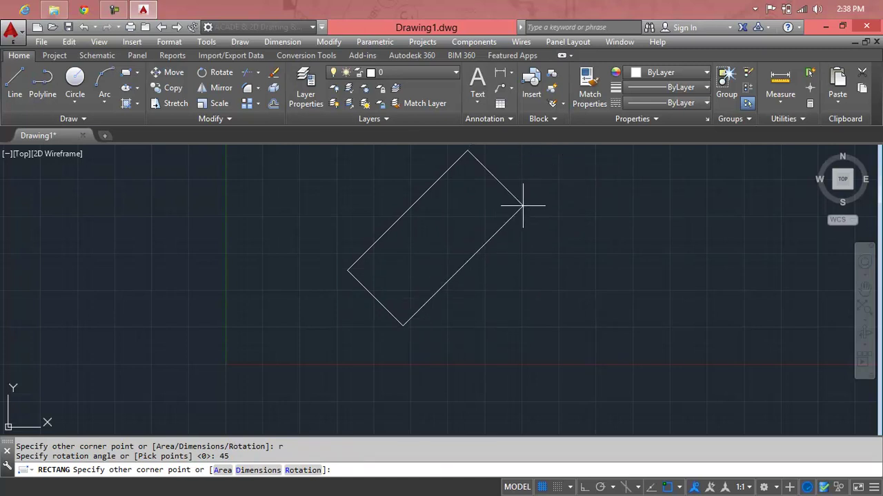
type("10'")
key("Return")
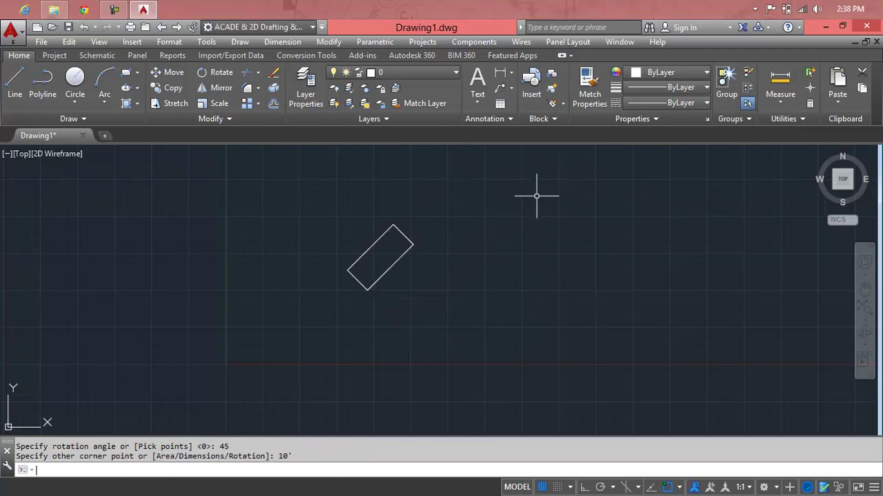
Step: Select the rotated rectangle and erase it
scroll(400, 240, "up", 5)
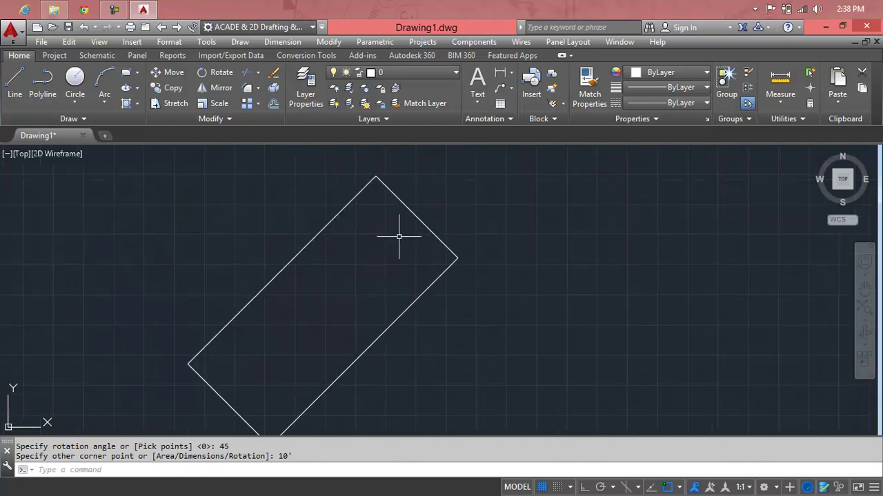
left_click(418, 221)
scroll(457, 256, "down", 2)
scroll(469, 257, "down", 2)
left_click(510, 211)
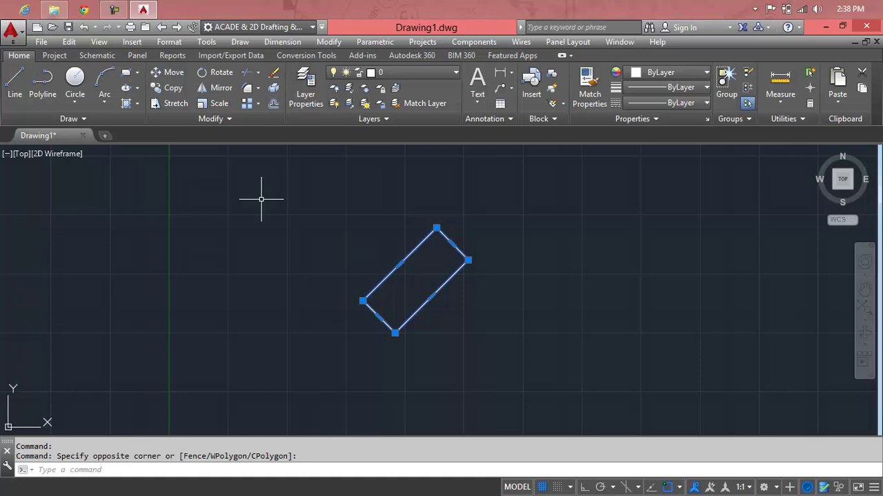
key("Delete")
Step: Draw a rectangle with RECTANG by two corners, then select and delete it
type("rec")
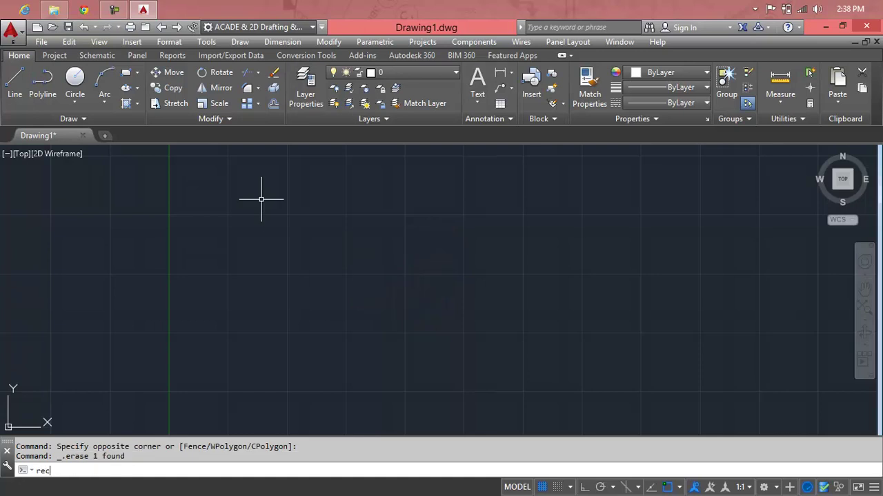
key("Return")
left_click(249, 215)
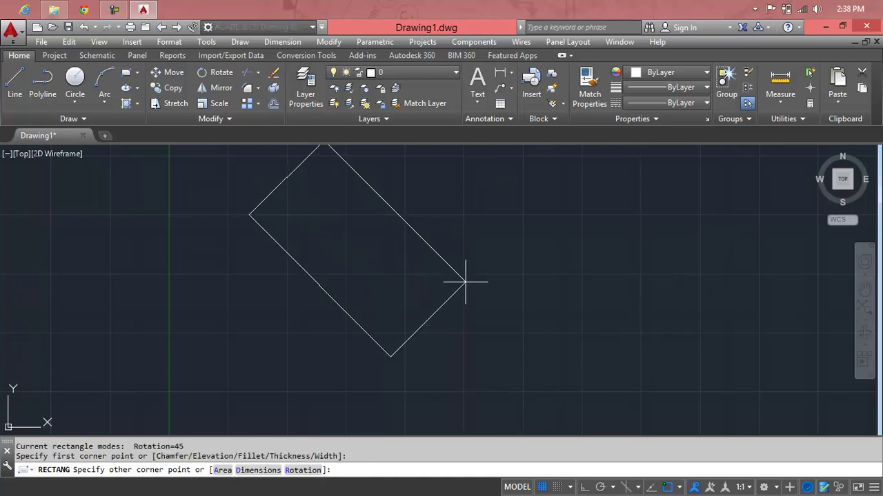
left_click(212, 355)
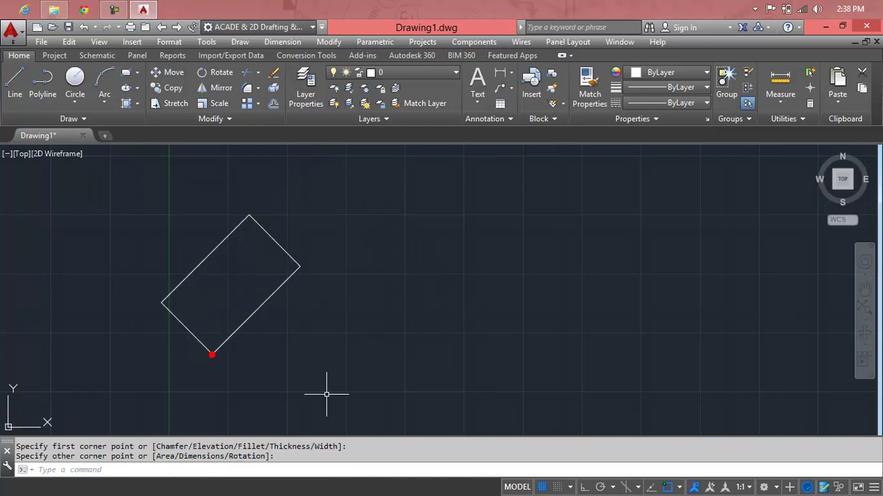
left_click(292, 257)
key("Delete")
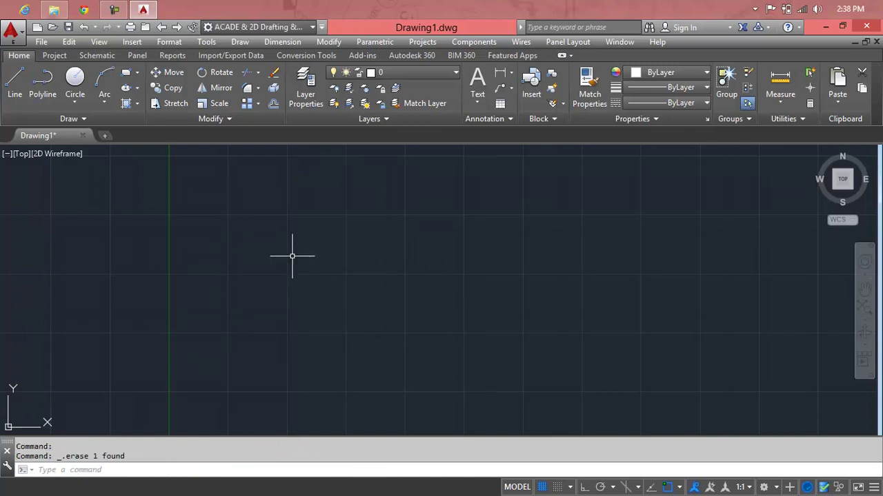
Step: Draw a new rectangle with its rotation angle reset to 0°
type("rec")
key("Return")
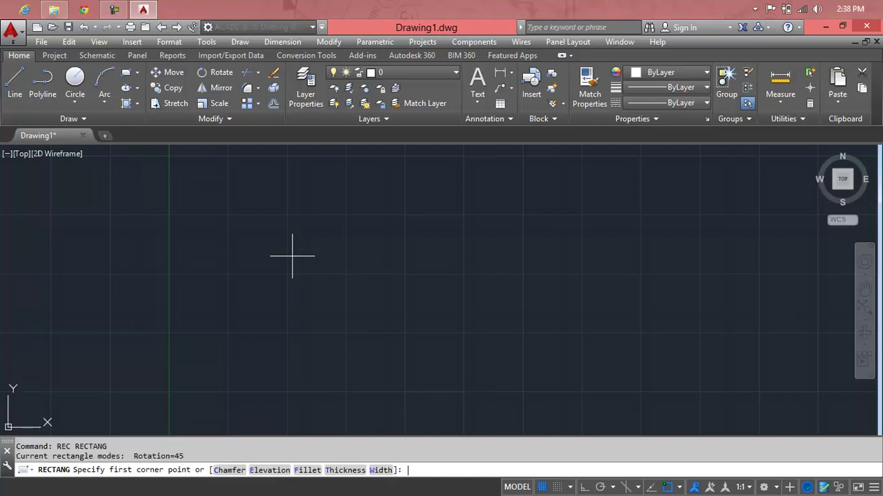
left_click(289, 230)
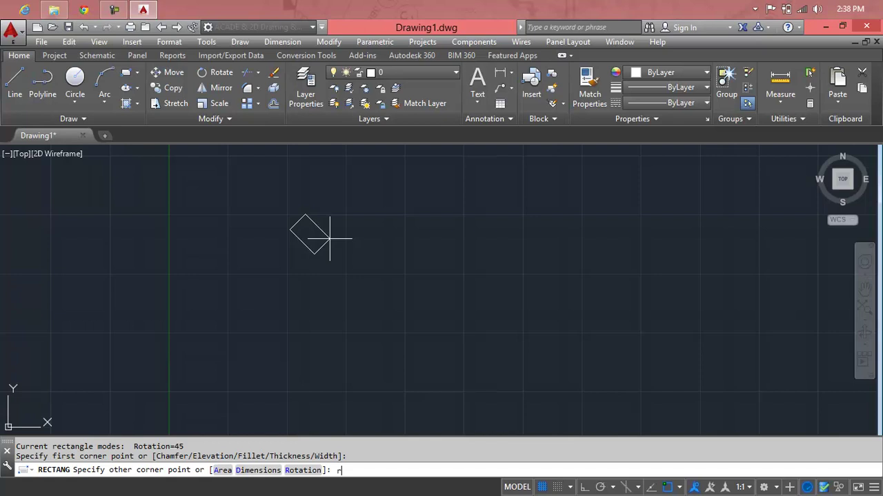
type("r")
key("Return")
type("0")
key("Return")
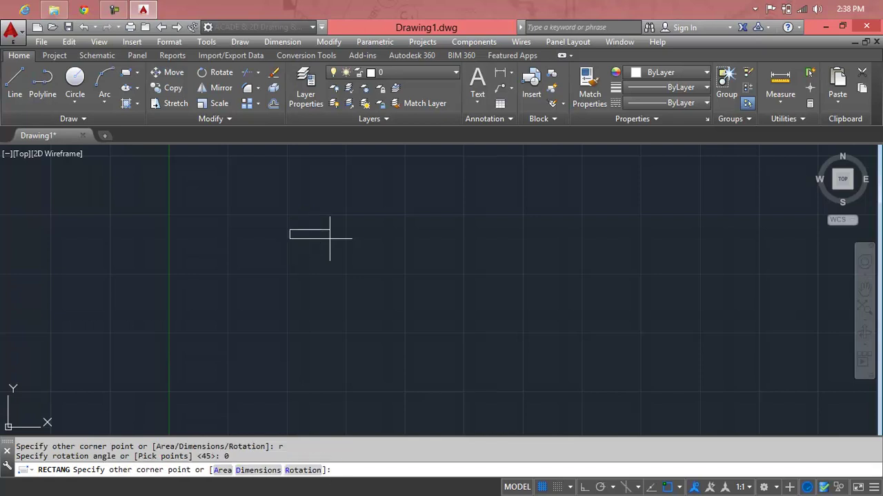
left_click(571, 336)
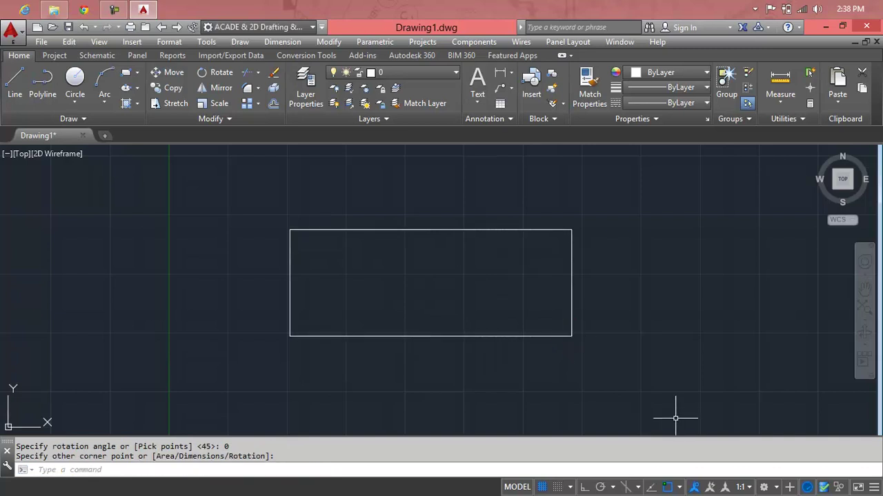
Step: Window-select the unrotated rectangle and delete it
left_click(672, 221)
left_click(253, 343)
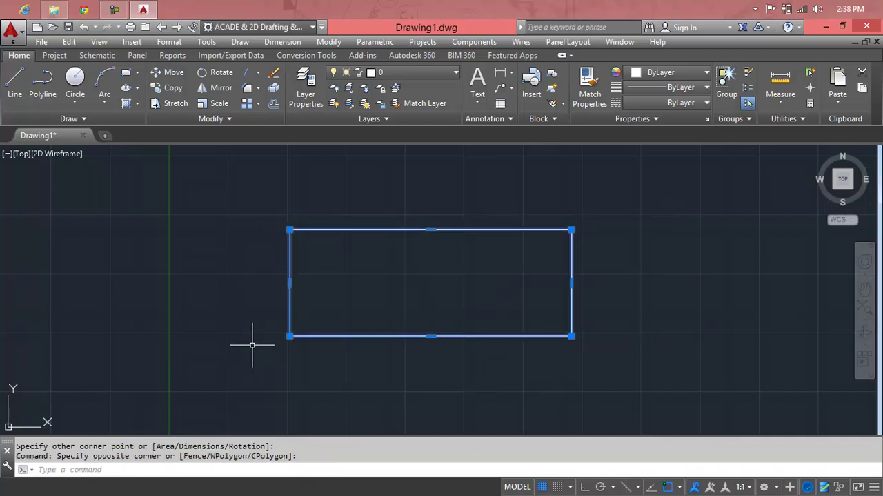
key("Delete")
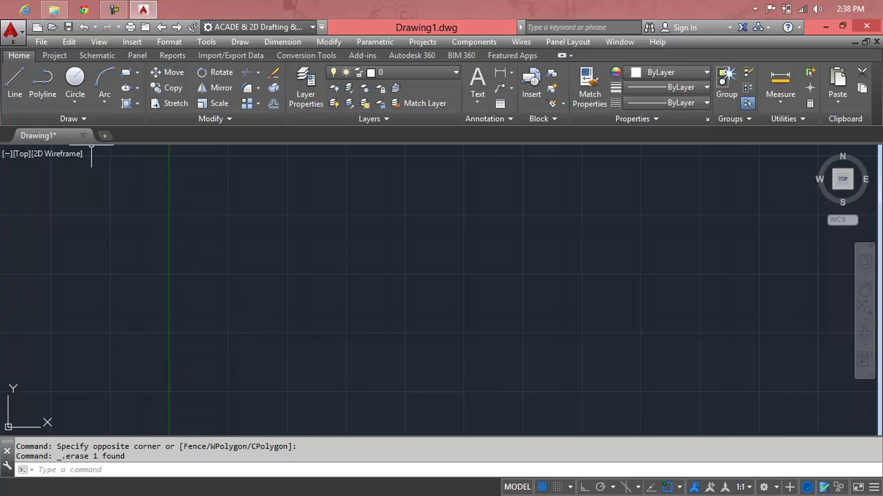
Step: Look for the Wipeout command in the expanded Draw tools and full drawing menu
left_click(86, 119)
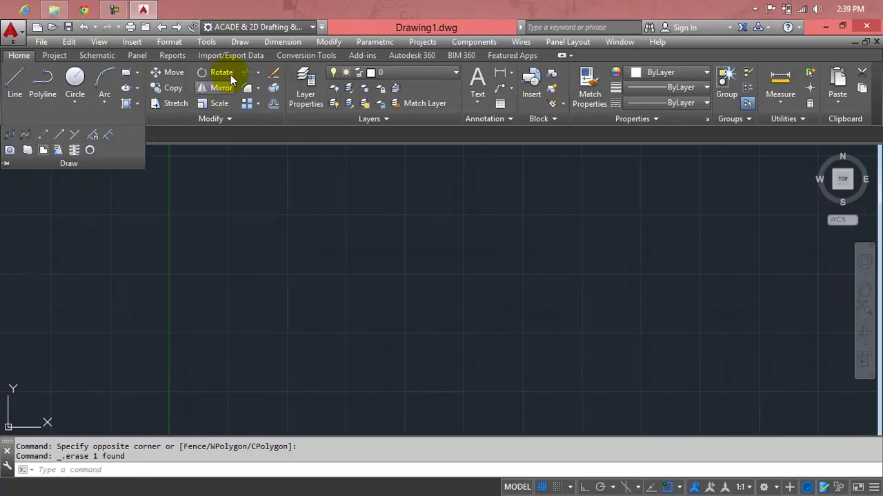
left_click(240, 42)
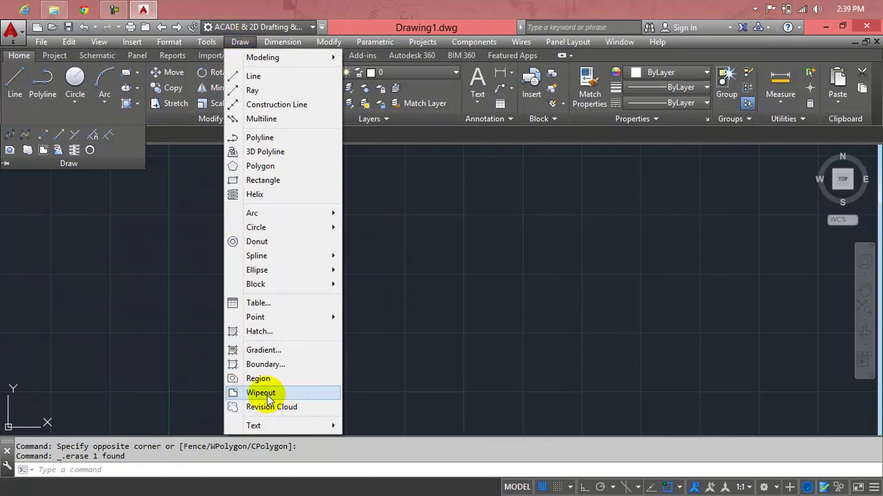
left_click(380, 285)
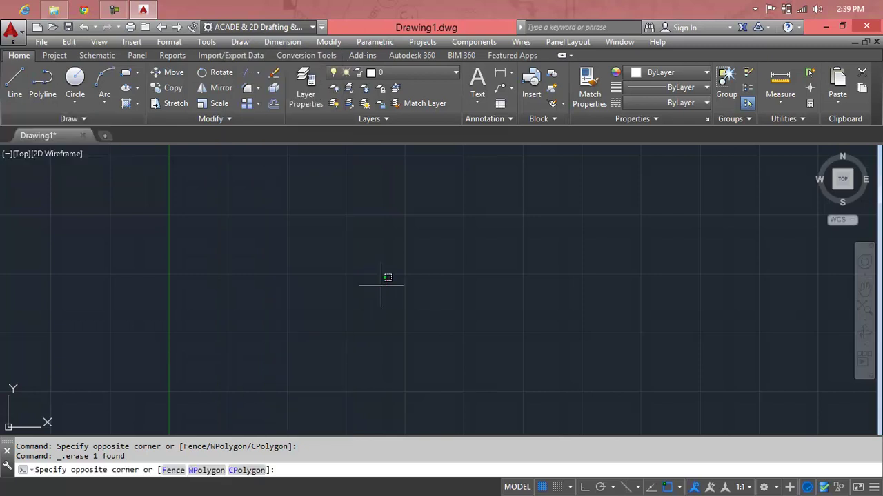
Step: Cancel the stray selection windows and start WIPEOUT by typing WIP
key("Escape")
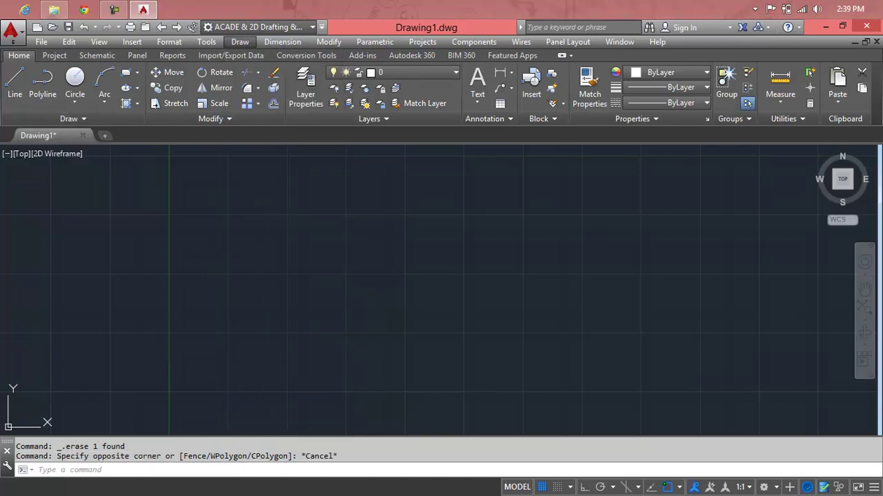
left_click(380, 284)
key("Escape")
type("WIPEOUT")
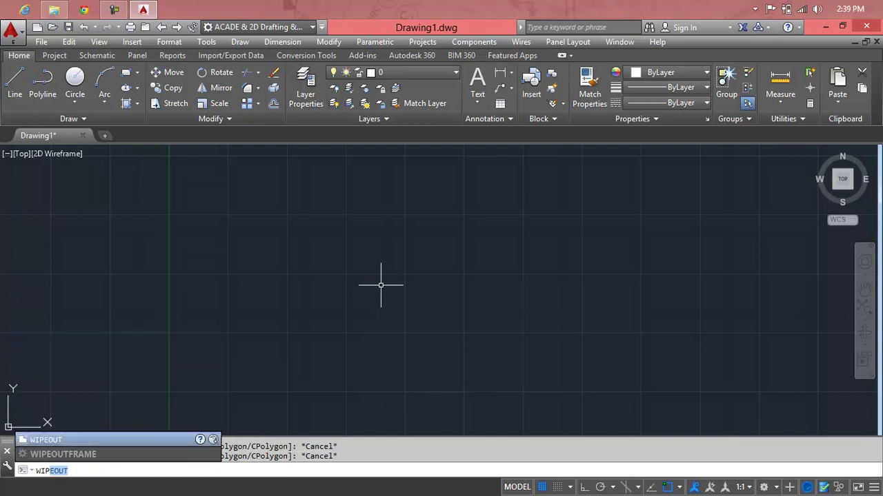
key("Return")
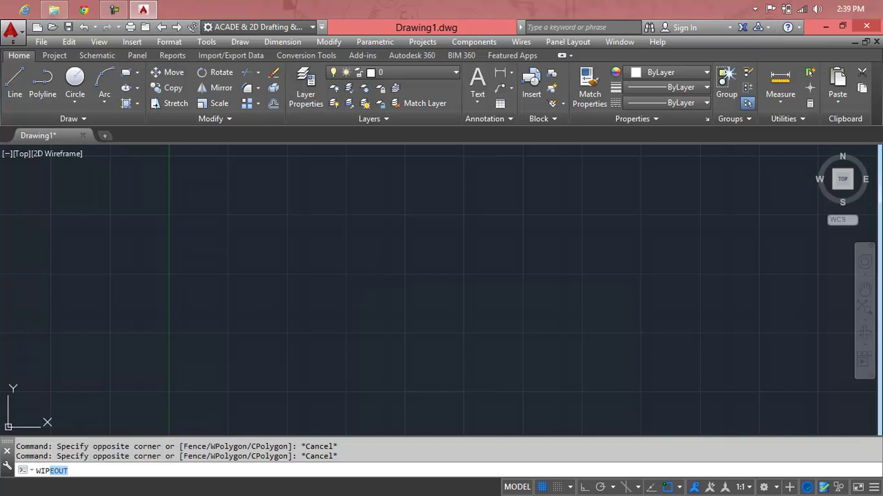
Step: Draw a four-cornered wipeout frame and close it with C
left_click(176, 223)
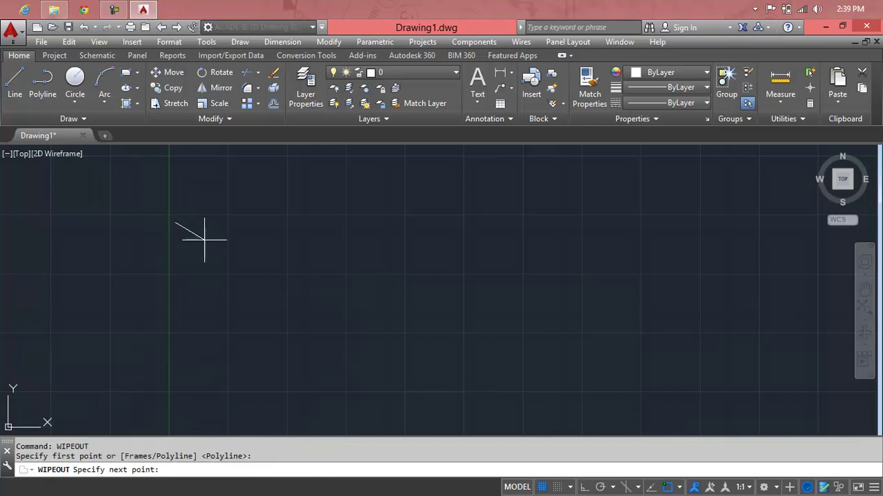
left_click(533, 230)
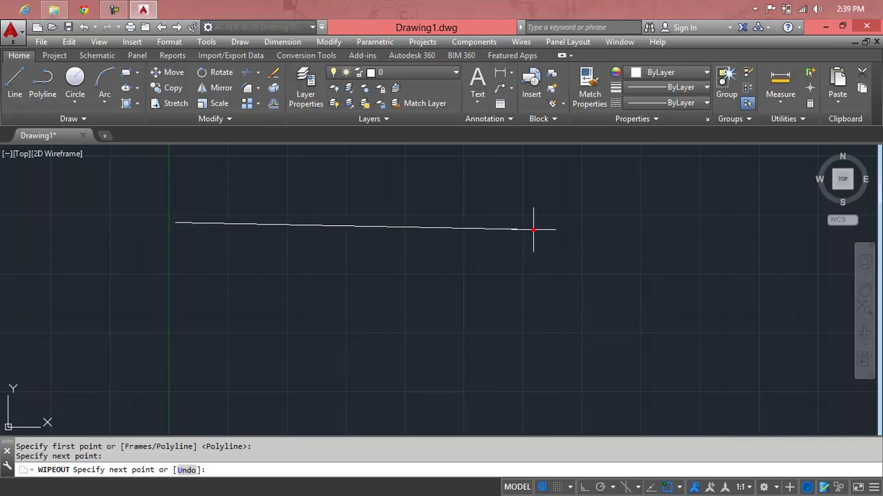
left_click(533, 387)
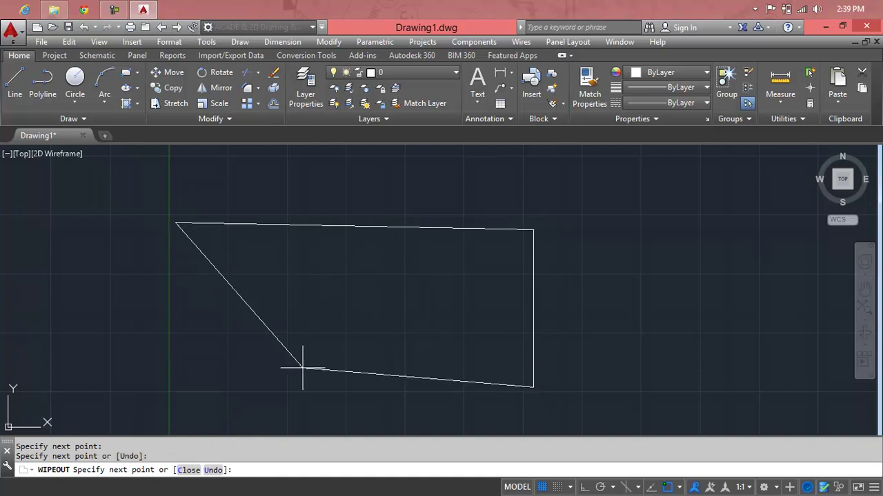
left_click(160, 398)
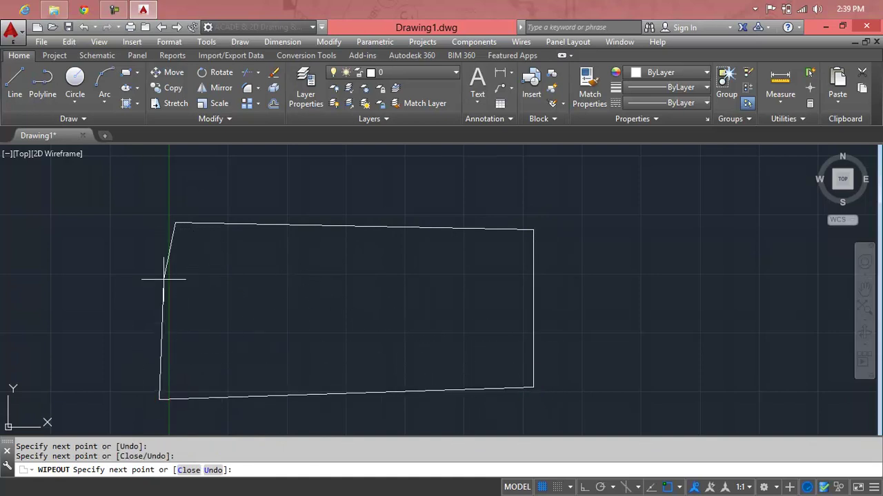
type("c")
key("Return")
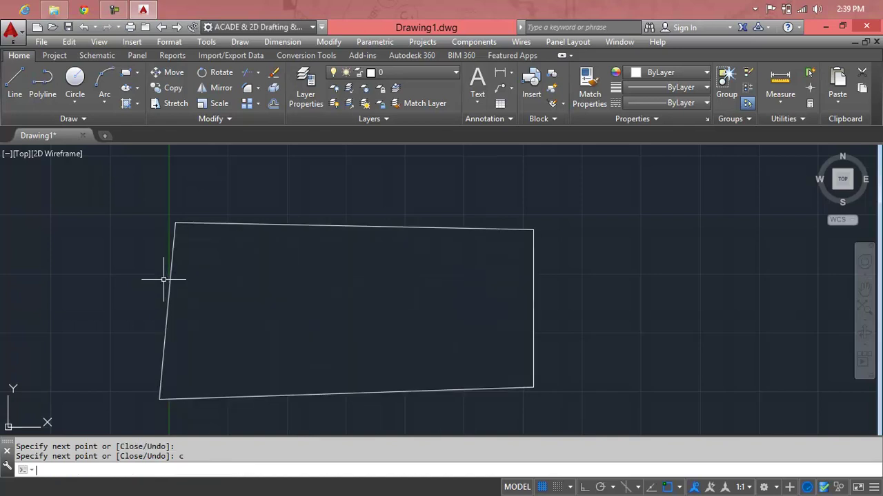
Step: Select the wipeout frame, delete it, and cancel the repeated erase
left_click(302, 226)
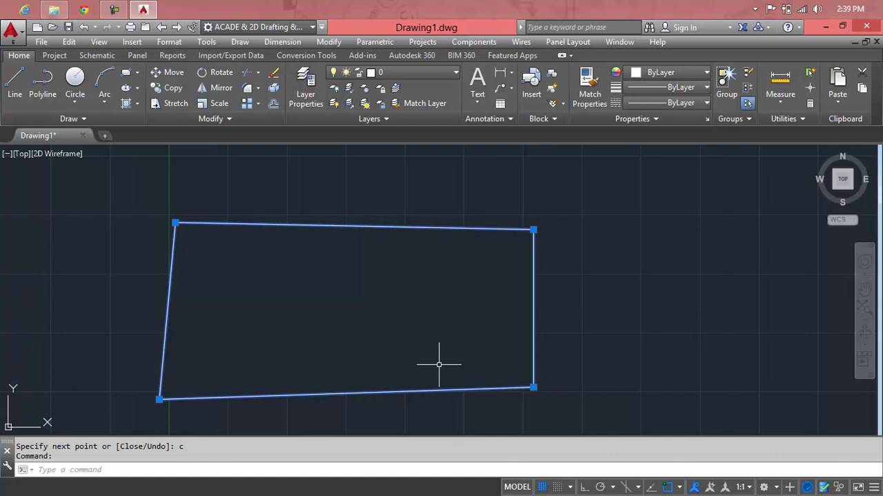
key("Delete")
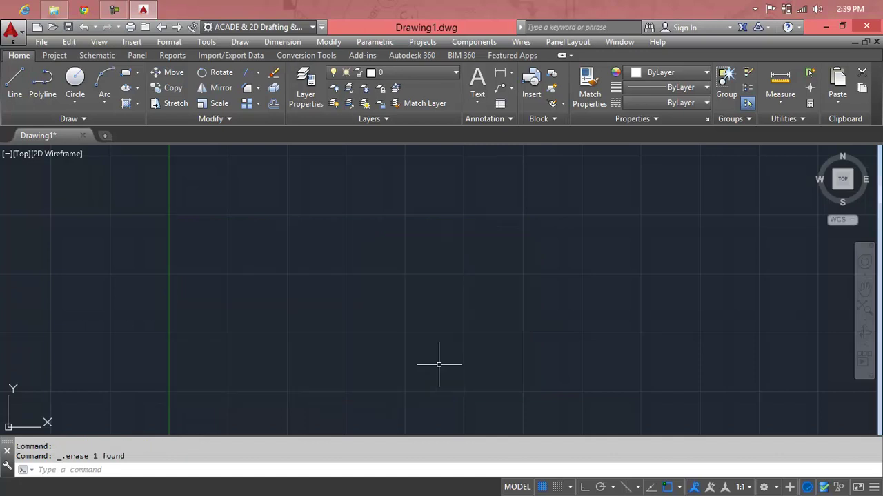
key("Return")
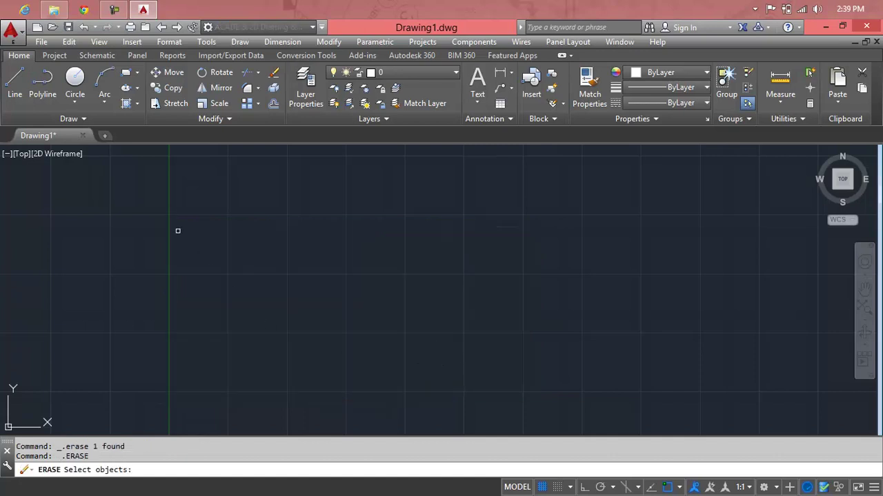
key("Escape")
key("Escape")
key("Escape")
Step: Start a WIPEOUT with Ortho on, drawing the top edge and a 10' downward edge
type("WIP")
key("Return")
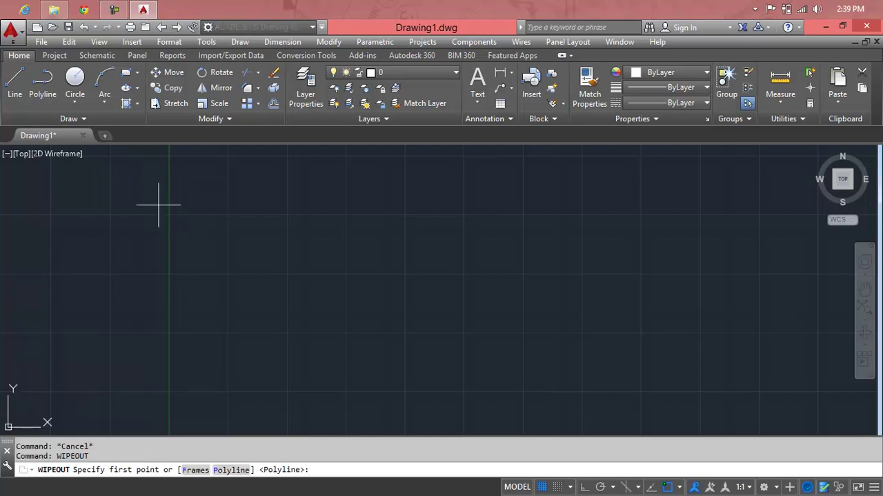
left_click(159, 205)
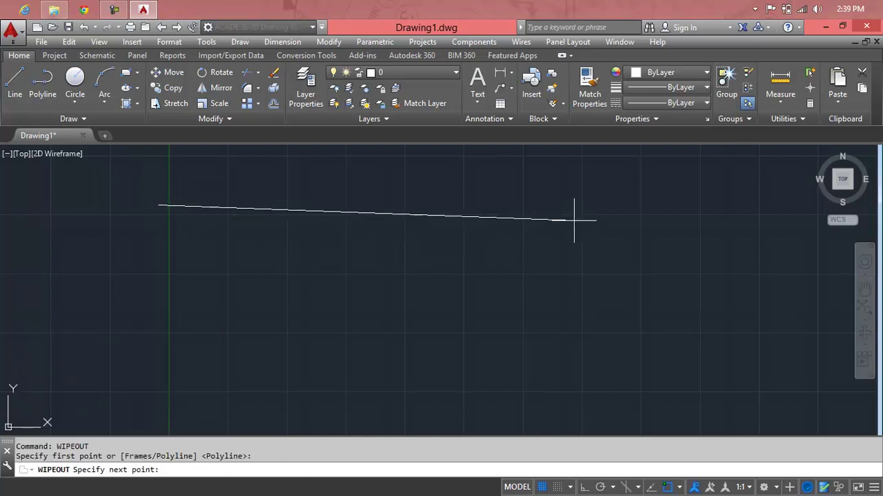
key("F8")
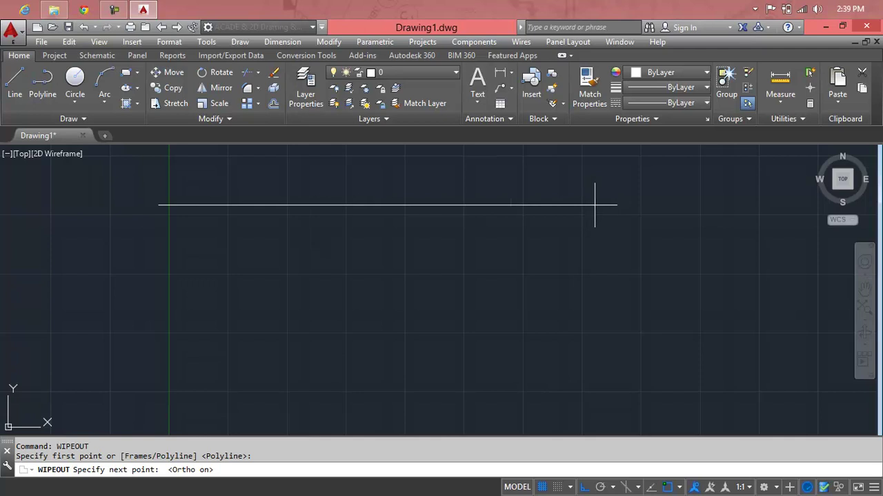
left_click(587, 205)
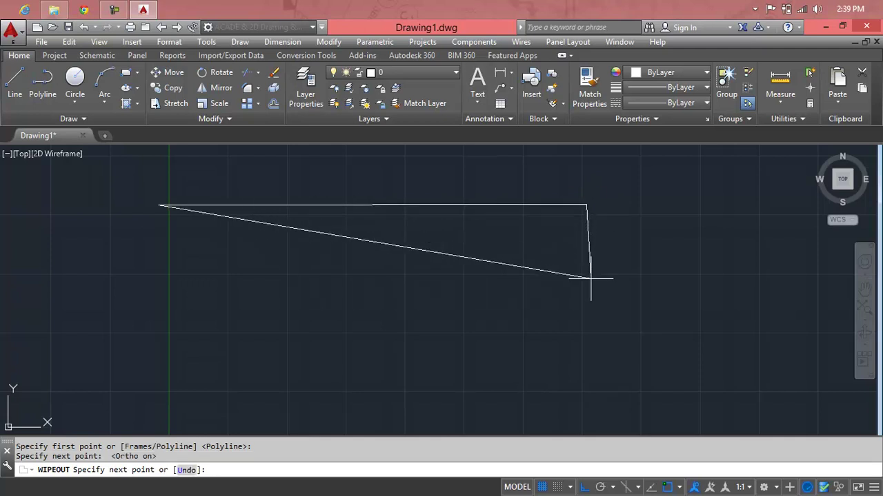
type("10")
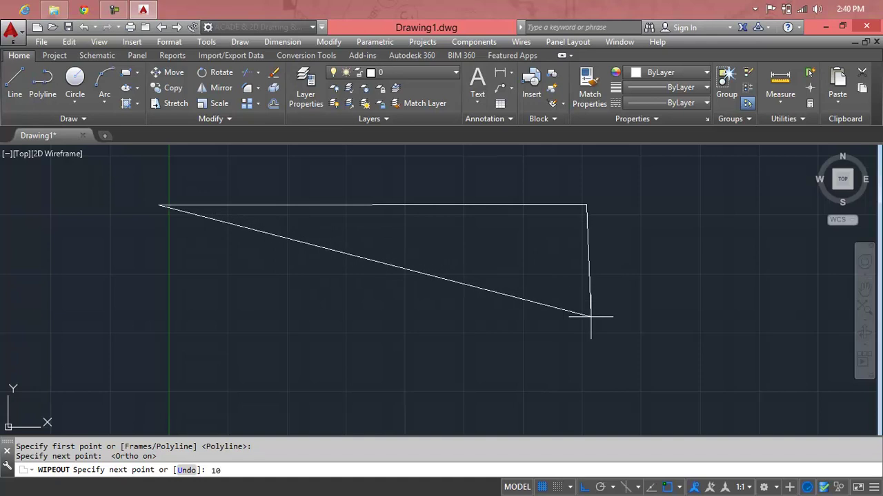
type("'")
key("Return")
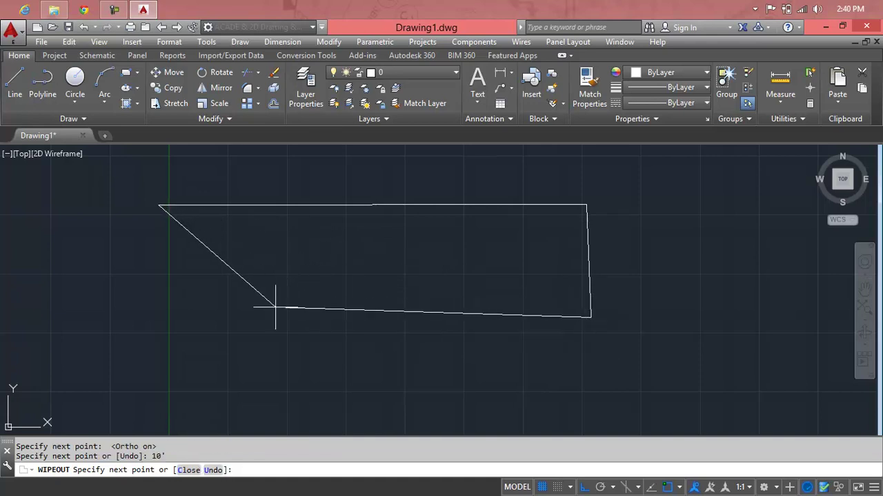
Step: Add the 12' and 15' edges and notch point, finish the frame, then delete it
type("12")
key("Return")
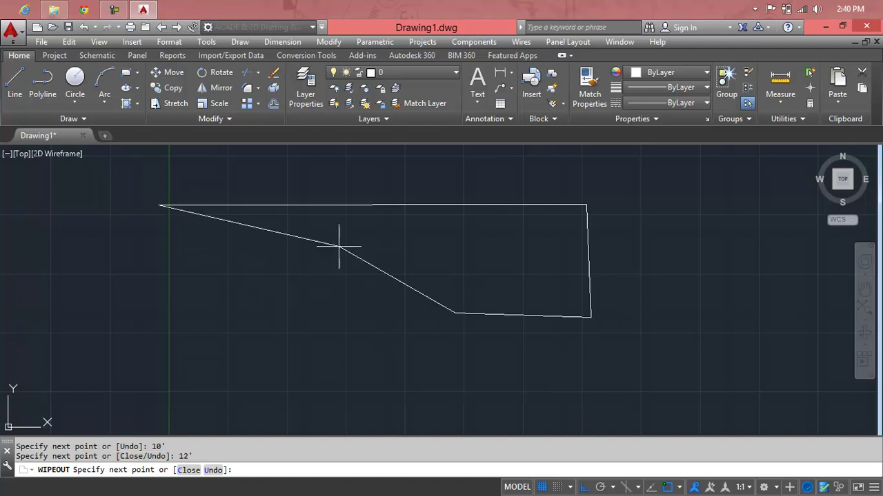
type("15")
key("Return")
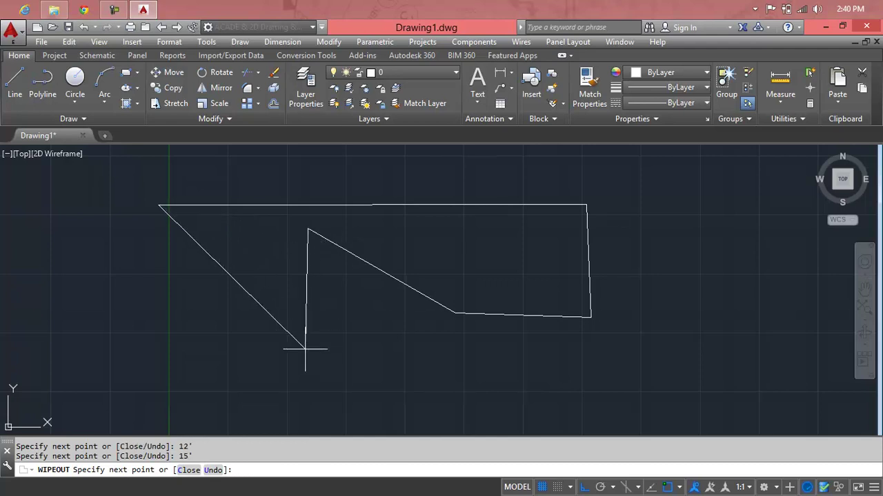
left_click(305, 348)
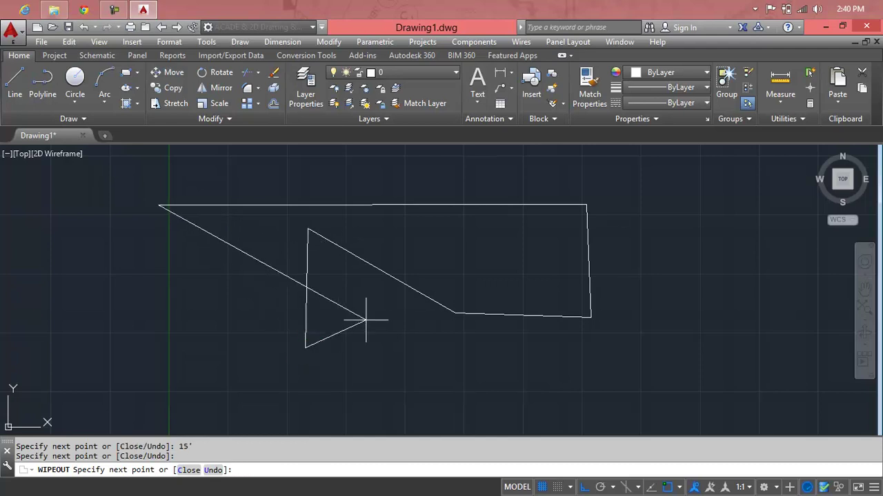
key("Return")
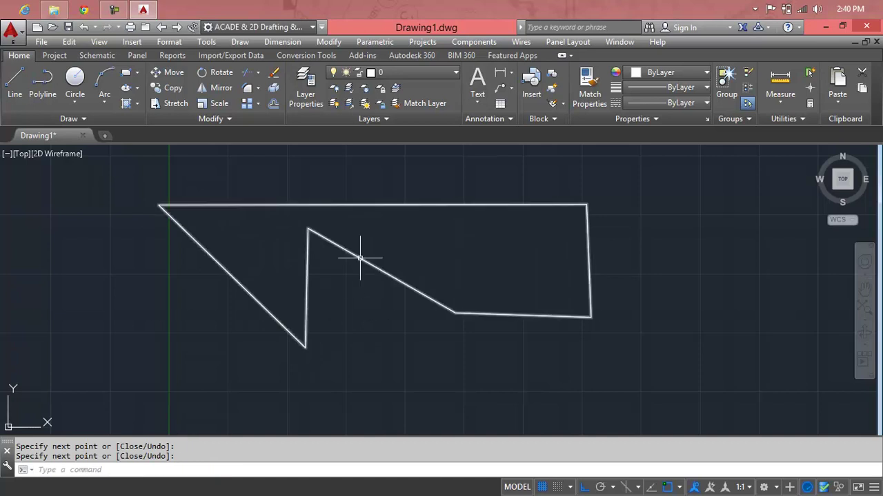
left_click(360, 257)
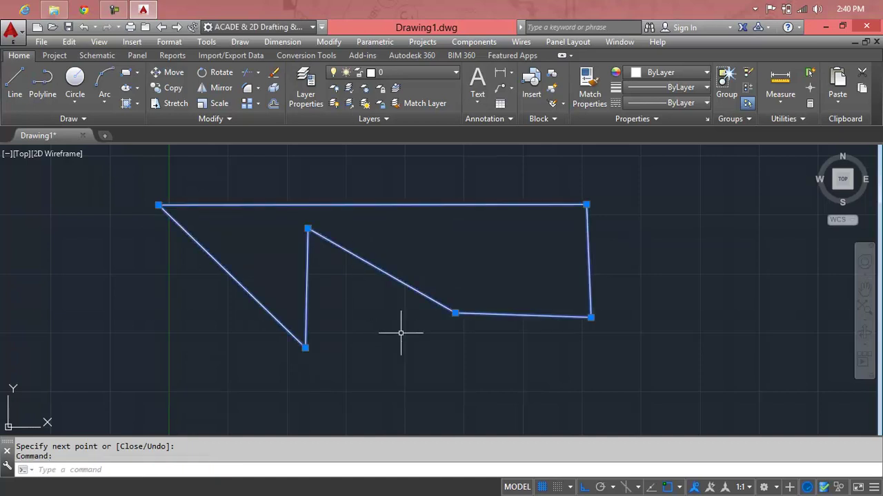
key("Delete")
key("Escape")
key("Escape")
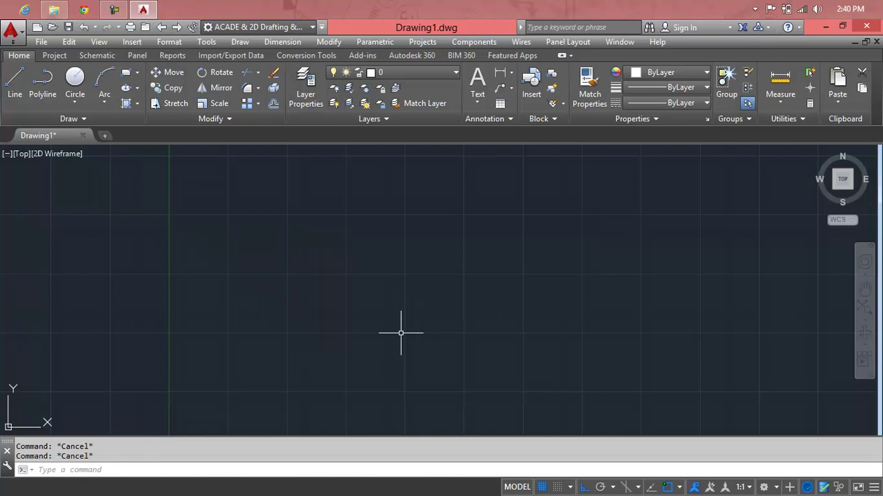